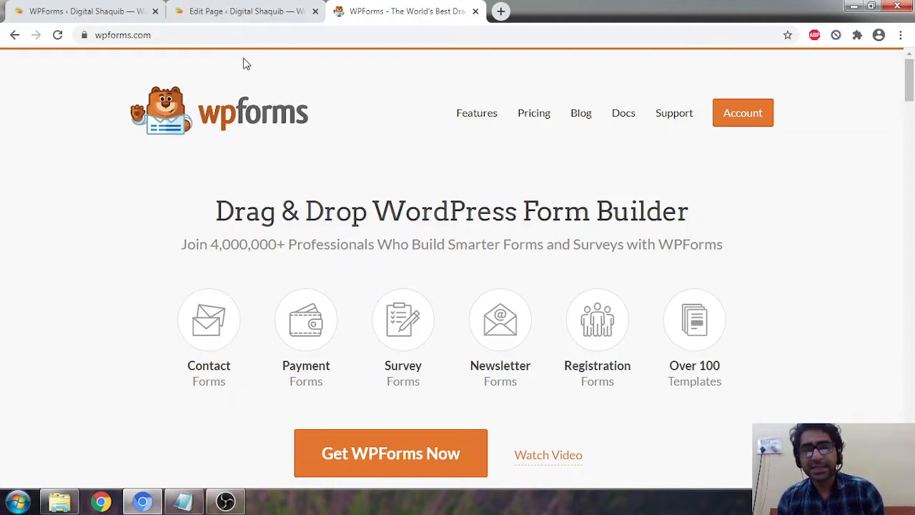
Return to the site's WPForms dashboard and open the Add Plugins page in a new tab
click(86, 10)
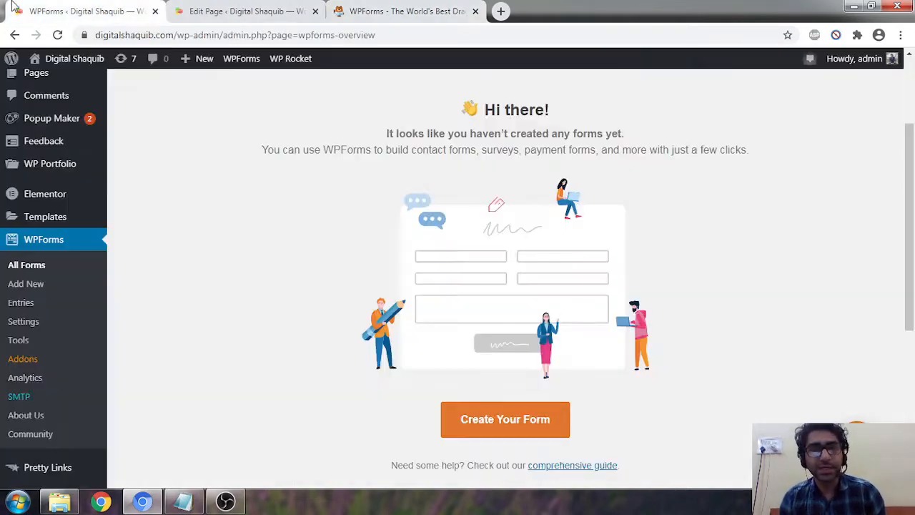
scroll(69, 224, down, 2)
scroll(70, 223, up, 4)
scroll(49, 264, down, 6)
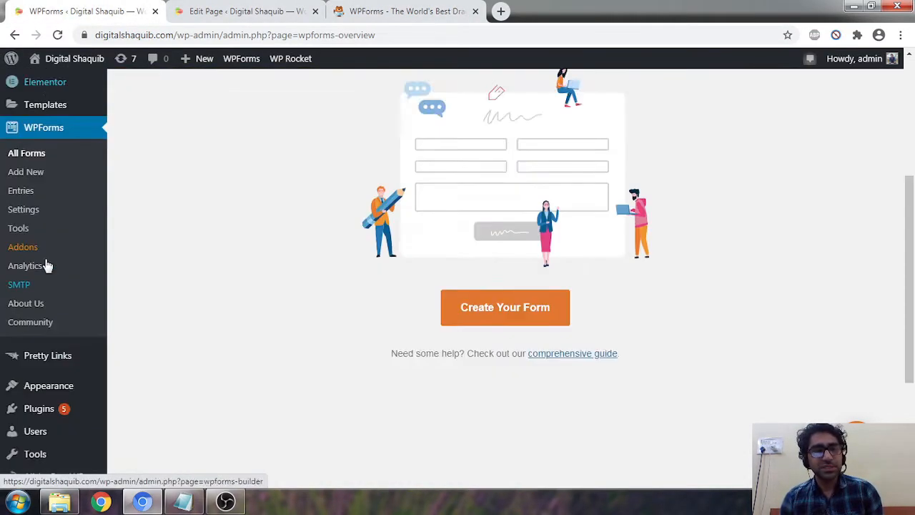
mouse_move(54, 262)
right_click(143, 279)
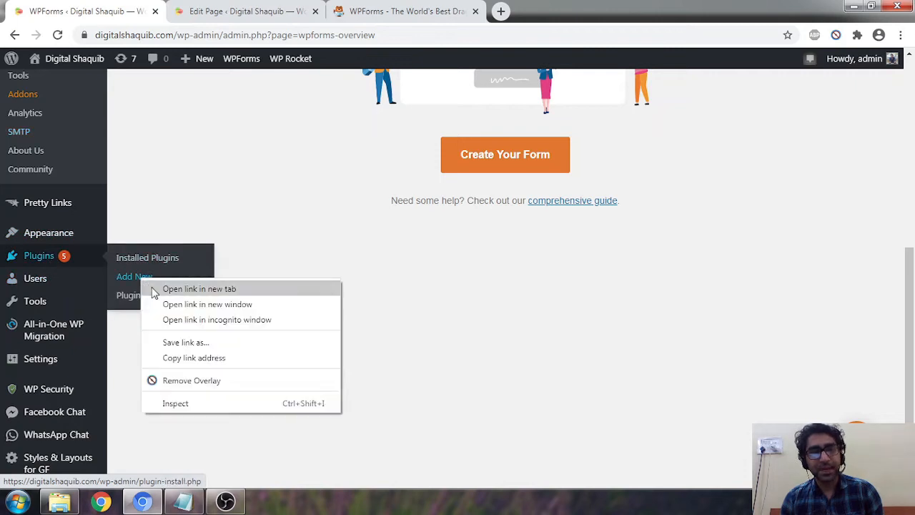
click(194, 288)
click(243, 11)
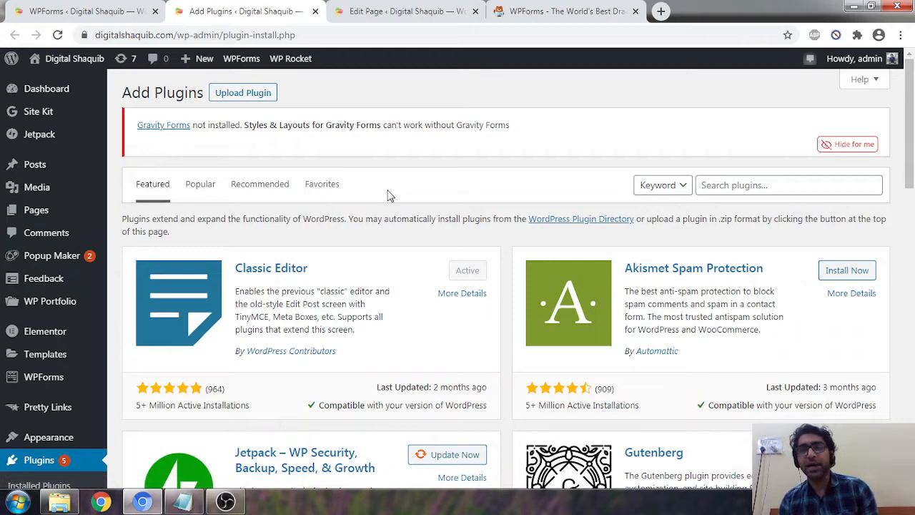
Search the plugin directory for "wpforms"
scroll(448, 182, down, 1)
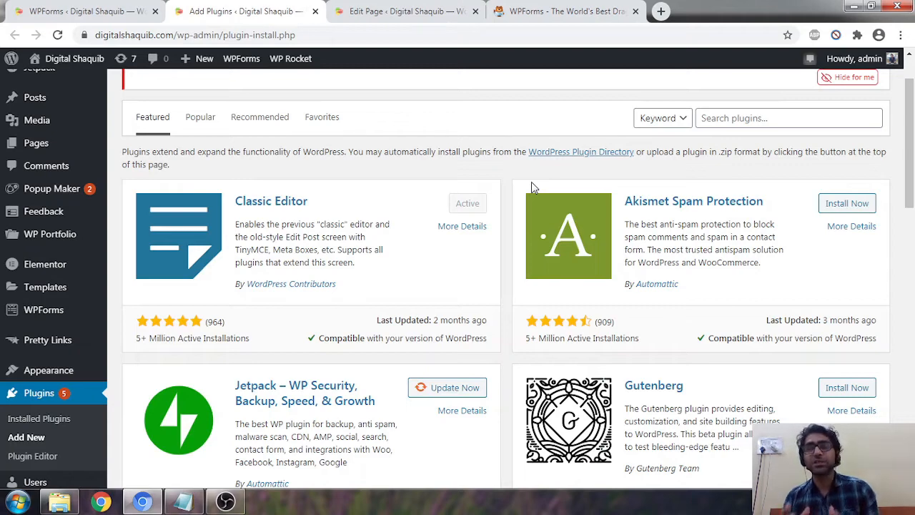
click(774, 119)
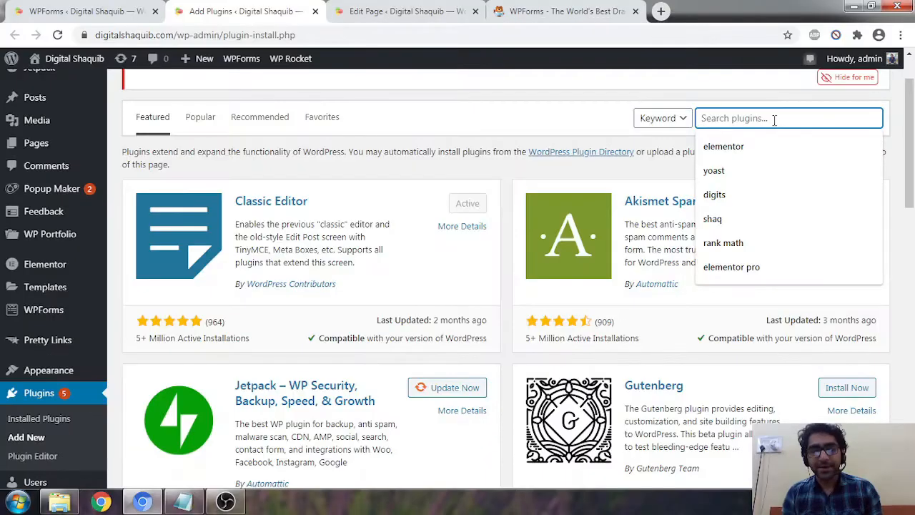
text(wpfor)
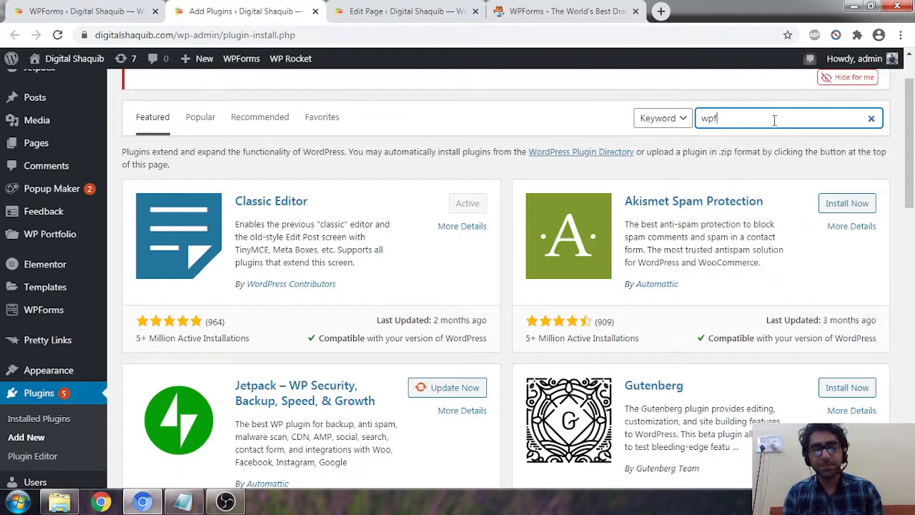
text(ms)
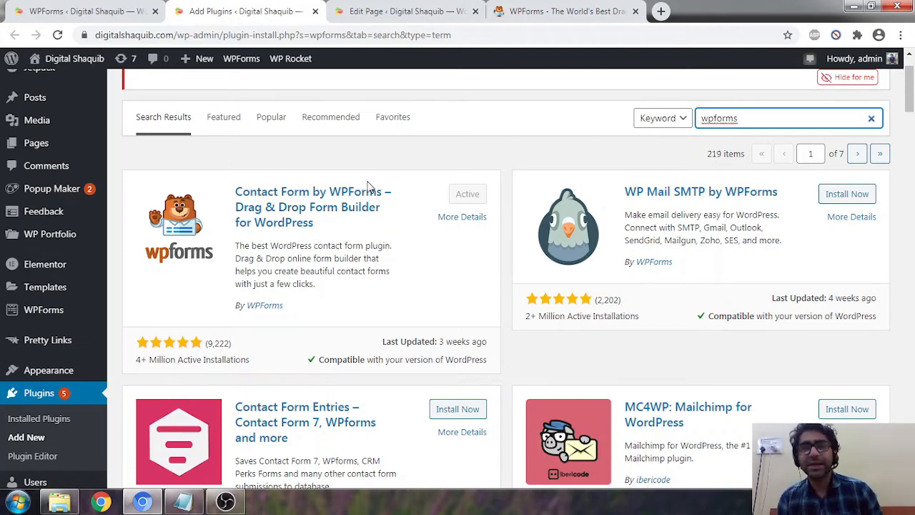
Look over the Demo Contact page in the page editor
click(406, 10)
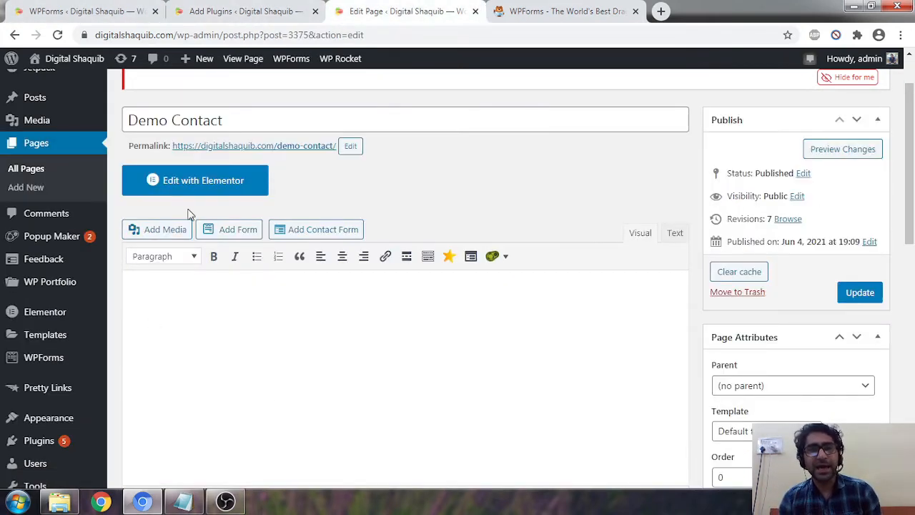
scroll(190, 213, up, 1)
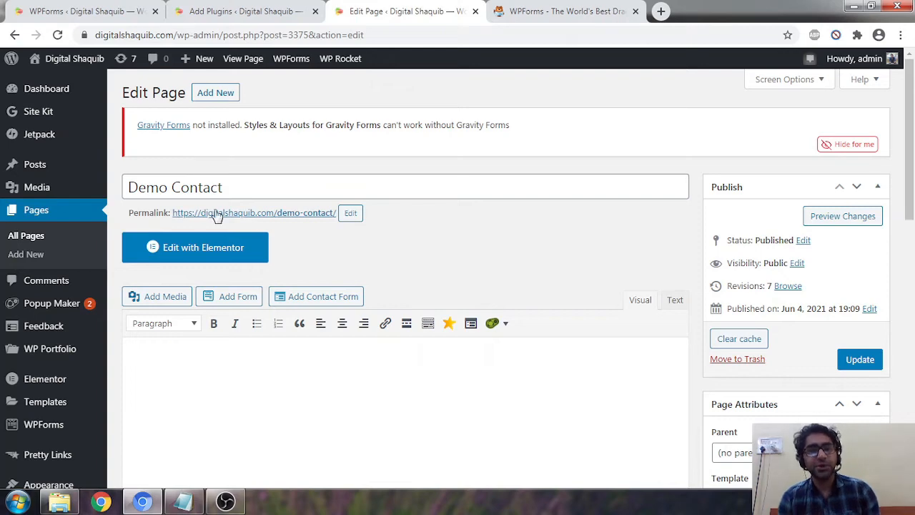
scroll(219, 217, down, 1)
scroll(183, 172, up, 1)
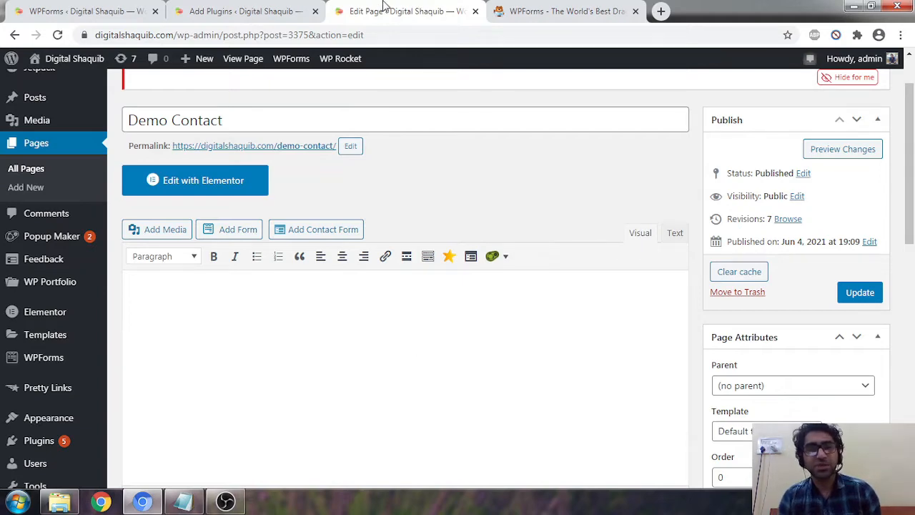
Close the Add Plugins tab and return to the WPForms overview
click(260, 9)
click(316, 11)
click(87, 9)
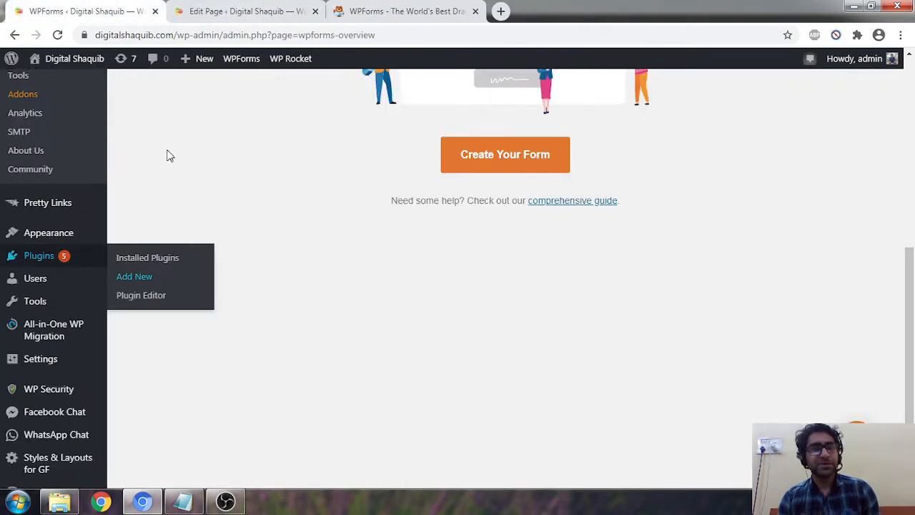
Start a new WPForms form and name it "Contact"
scroll(61, 256, down, 2)
scroll(62, 272, up, 3)
scroll(61, 286, up, 2)
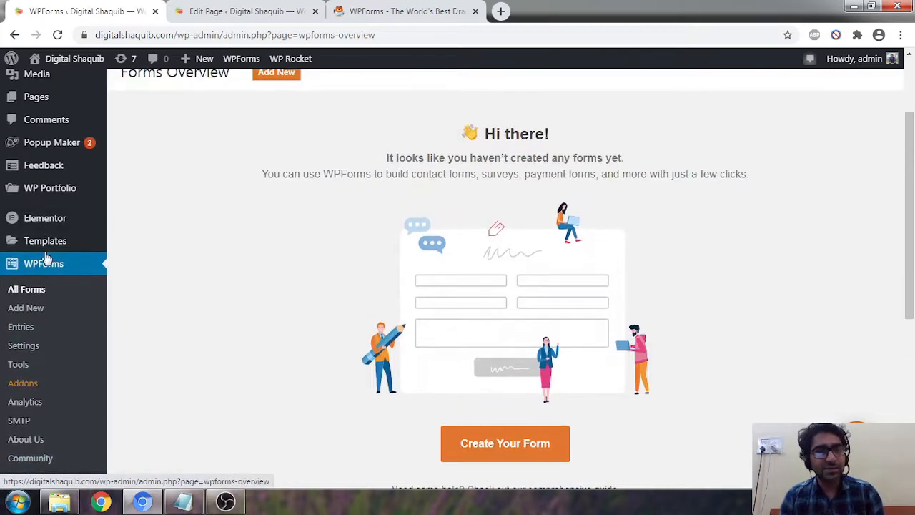
scroll(22, 264, down, 2)
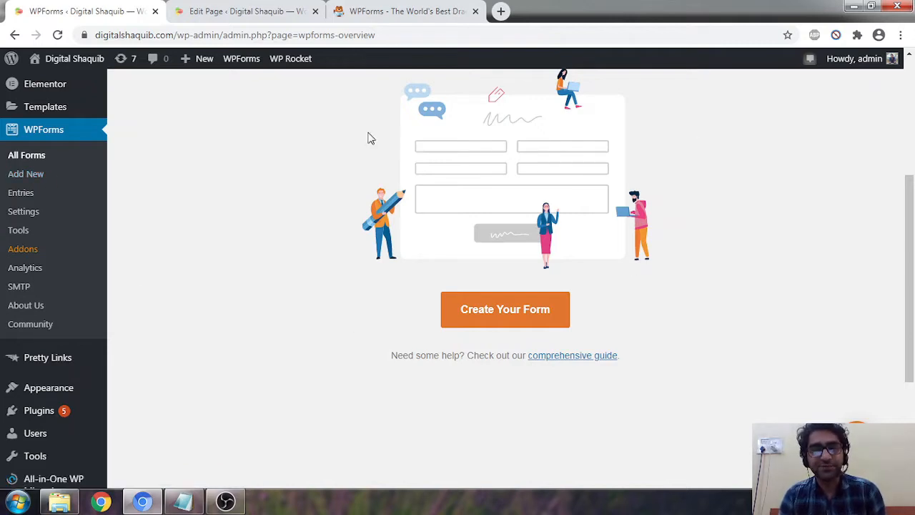
click(40, 178)
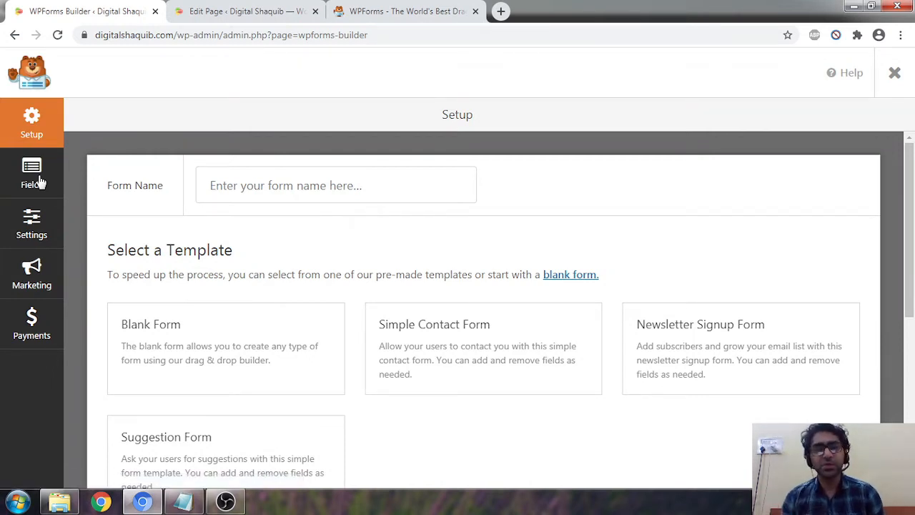
click(333, 192)
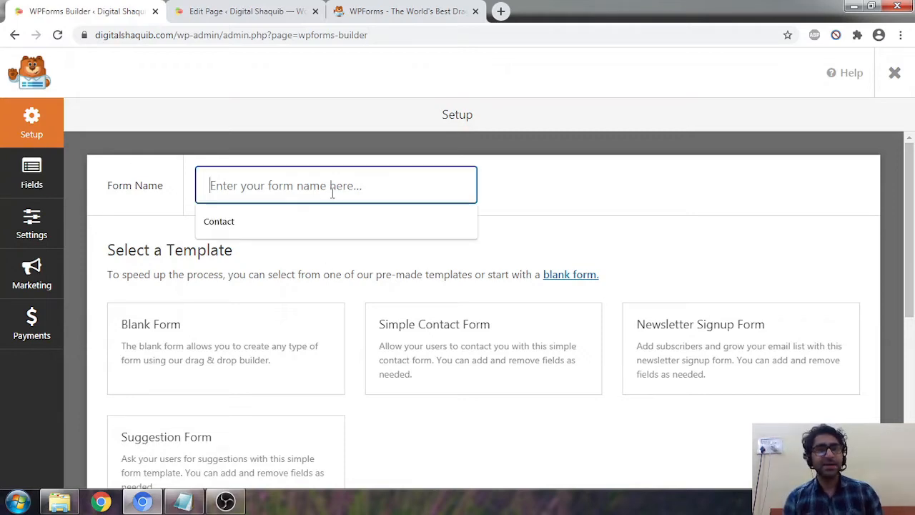
click(238, 220)
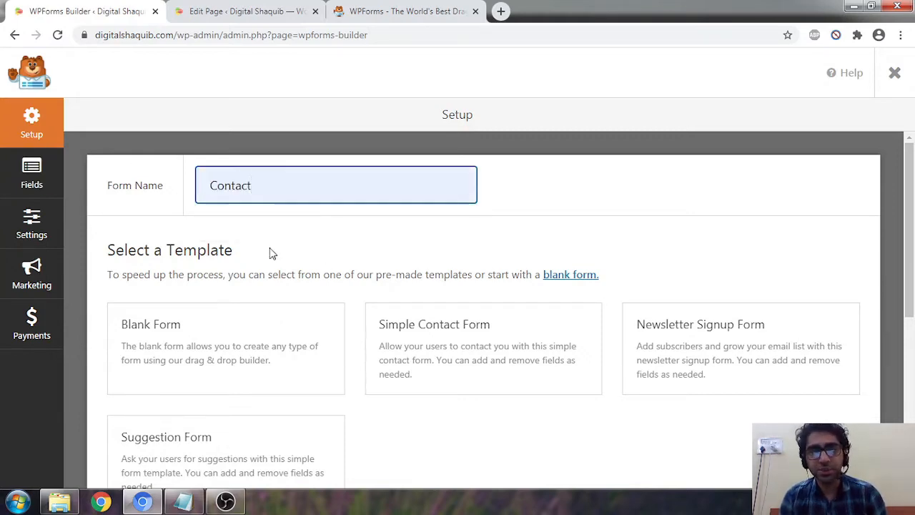
Review the available form templates and create the form from the Blank Form template
scroll(275, 240, down, 2)
scroll(247, 239, up, 2)
scroll(190, 302, down, 1)
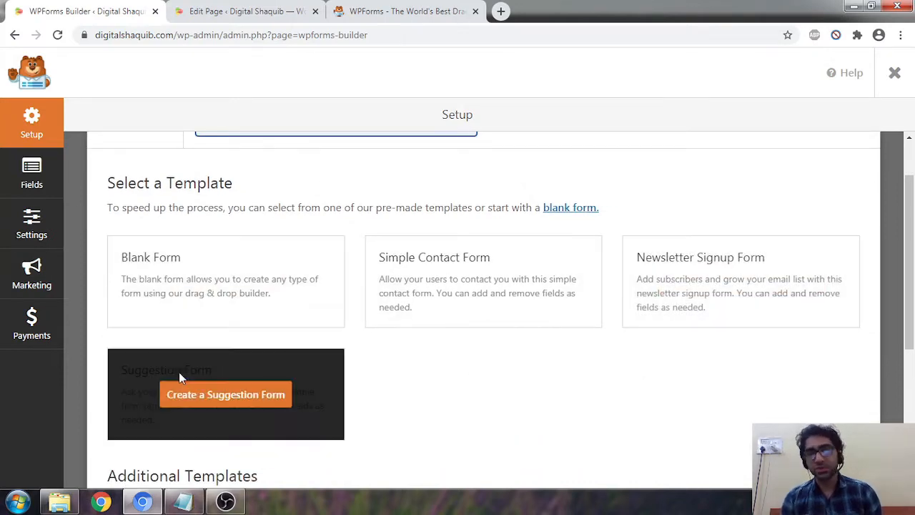
mouse_move(149, 274)
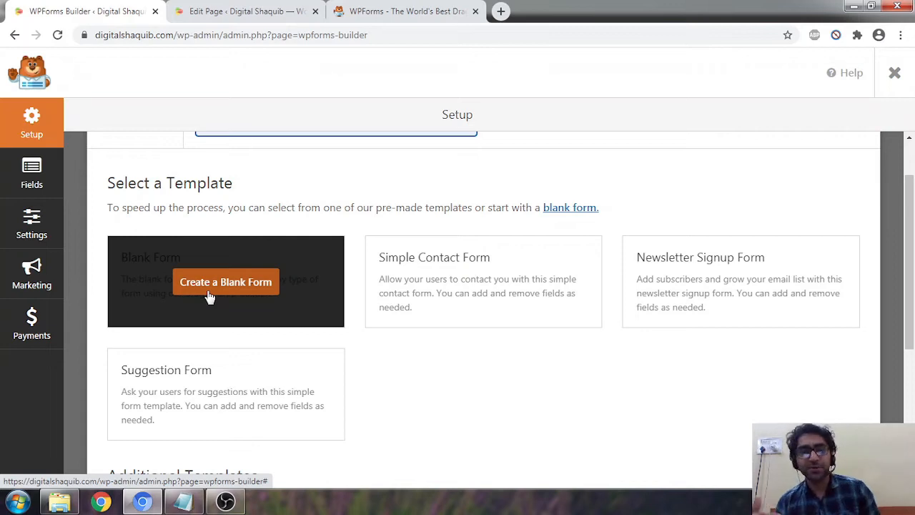
mouse_move(431, 278)
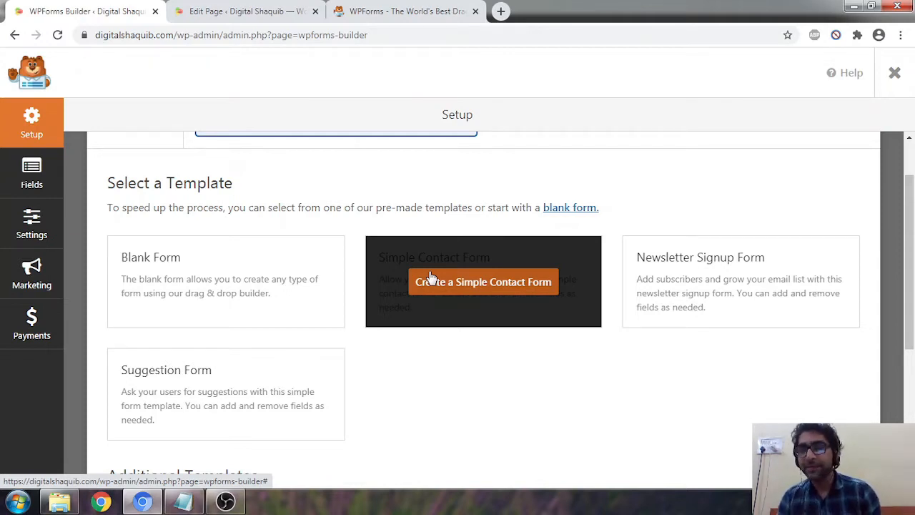
scroll(672, 300, down, 2)
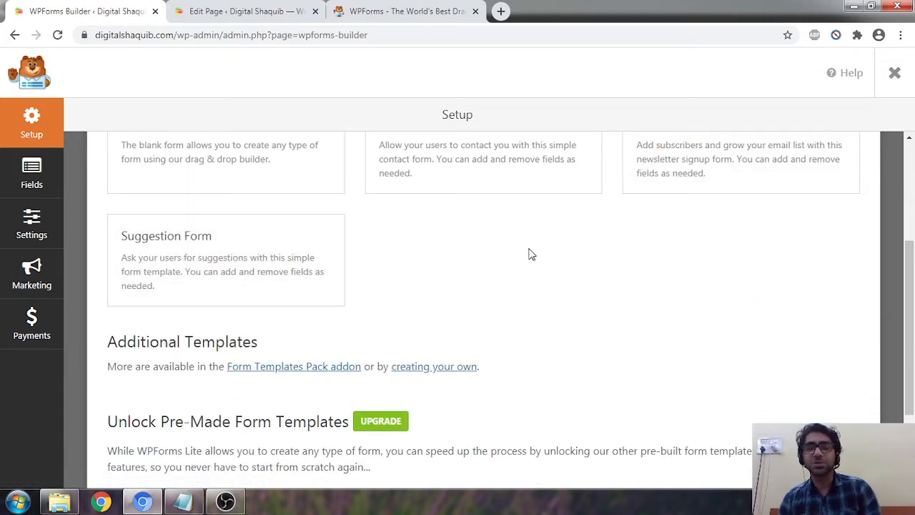
scroll(415, 259, down, 1)
scroll(286, 263, up, 2)
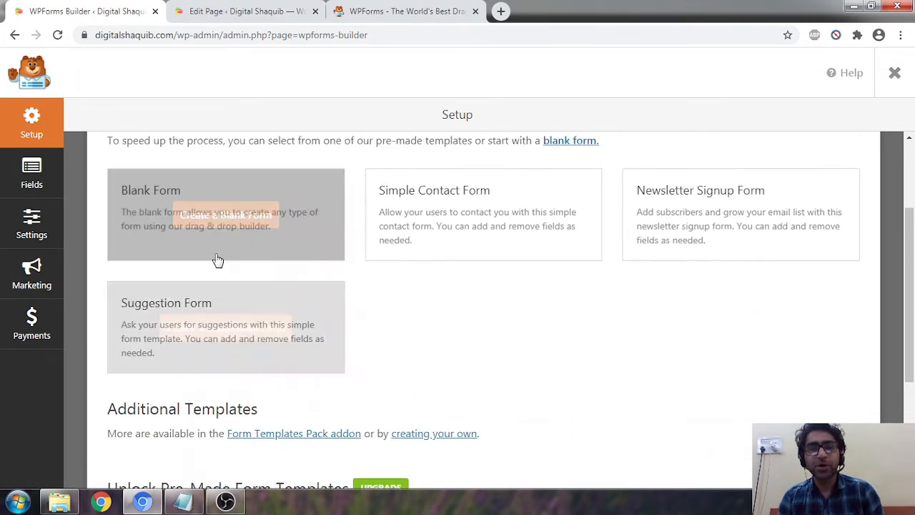
scroll(215, 271, down, 3)
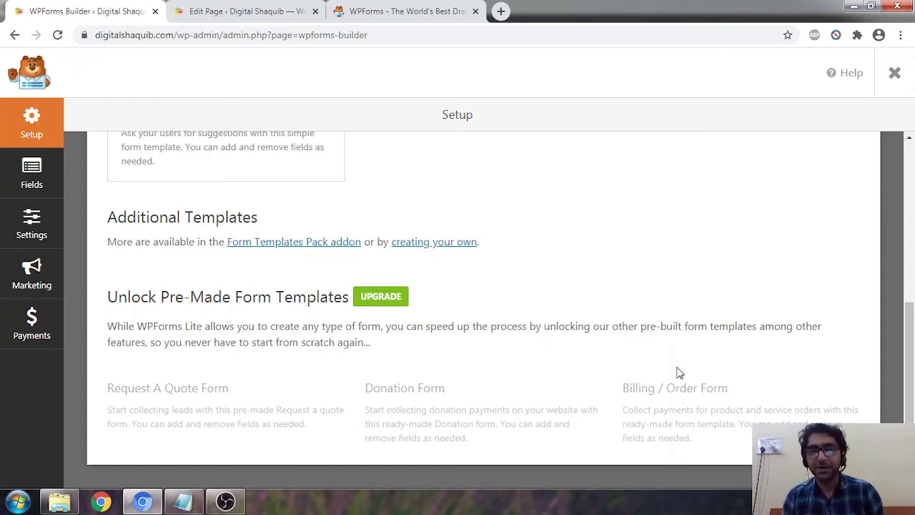
scroll(370, 382, up, 3)
scroll(501, 306, down, 3)
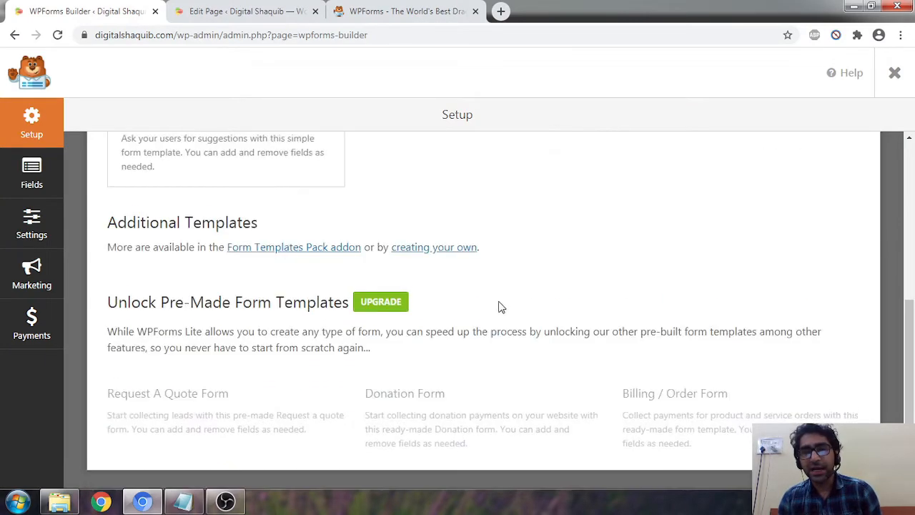
scroll(302, 322, up, 5)
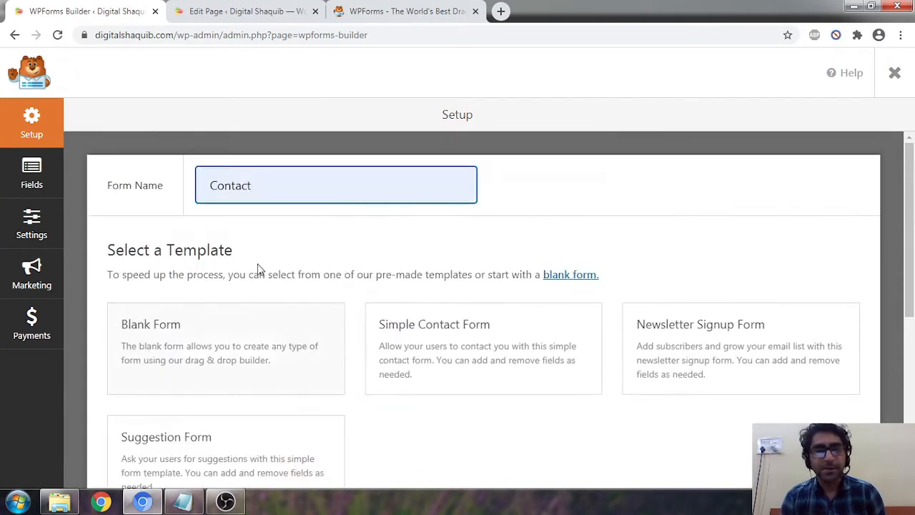
click(196, 354)
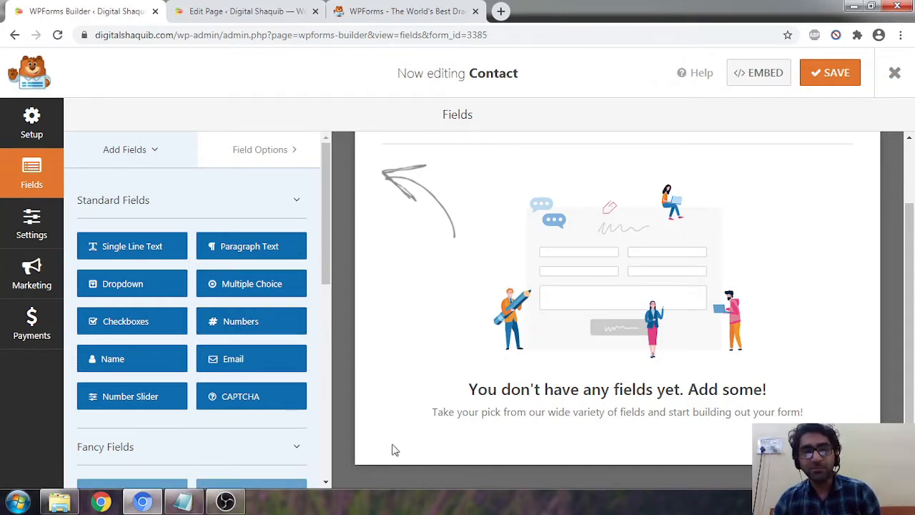
Look through the standard, fancy and payment field types and add a Name field to the Contact form
scroll(386, 400, up, 1)
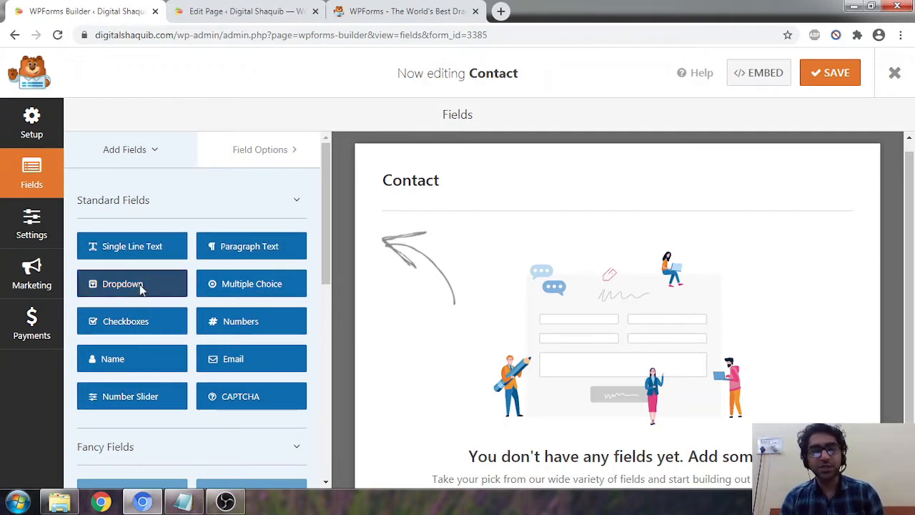
scroll(231, 315, down, 3)
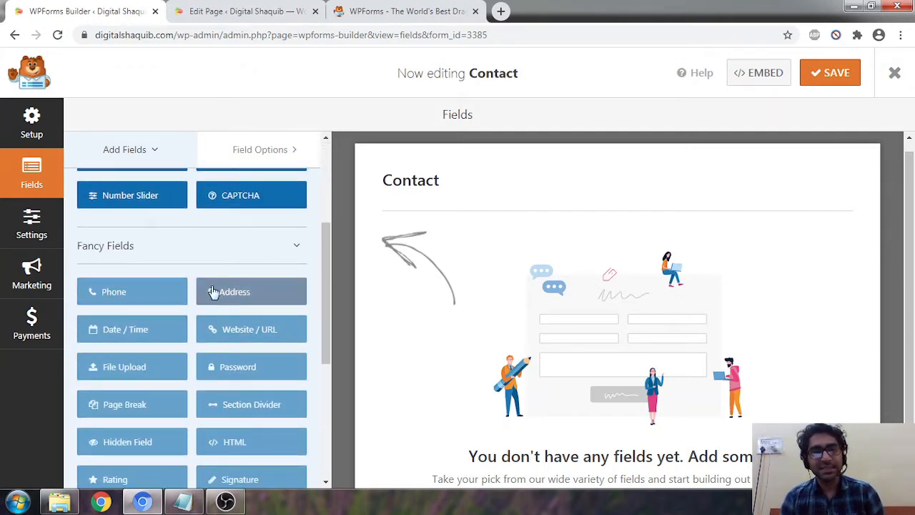
scroll(217, 345, down, 3)
scroll(221, 328, down, 2)
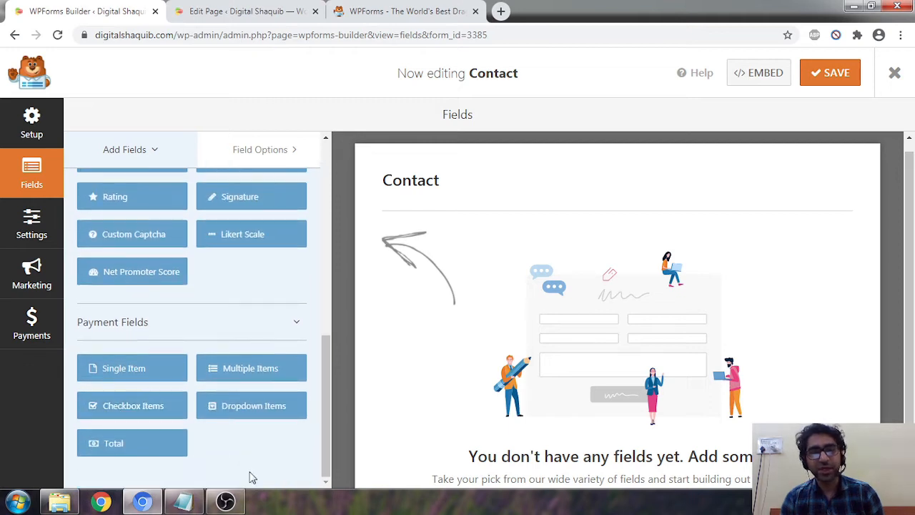
scroll(266, 356, up, 4)
scroll(266, 356, up, 3)
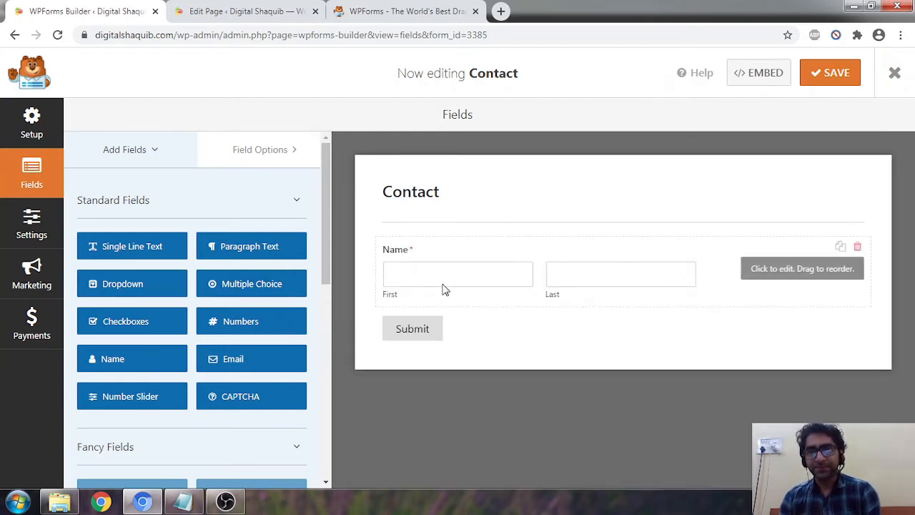
Set the Name field's format to Simple
click(606, 281)
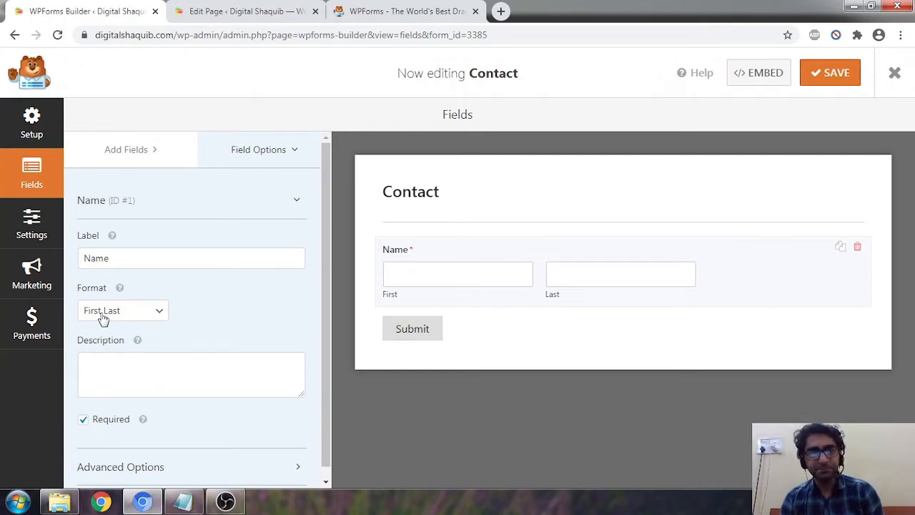
click(158, 312)
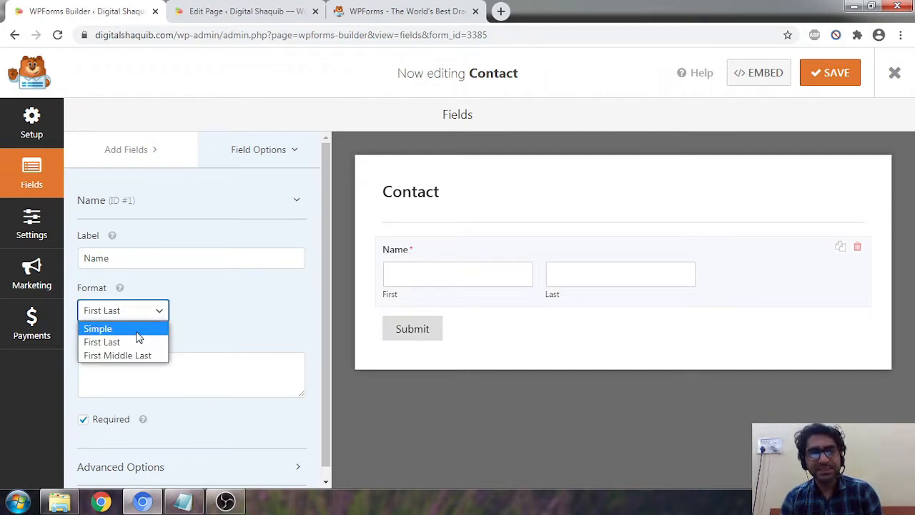
click(154, 327)
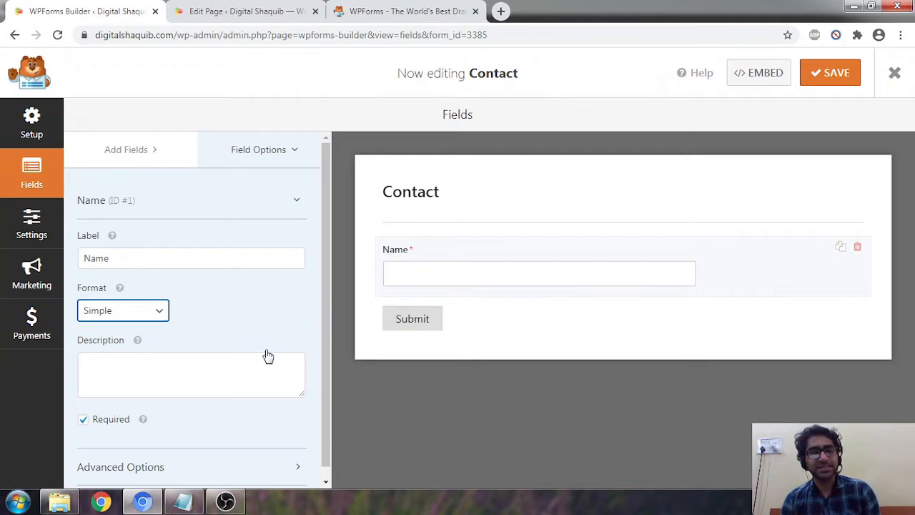
Set the Name field's description to "Enter Your Full Name" and look through its advanced options
scroll(265, 327, down, 1)
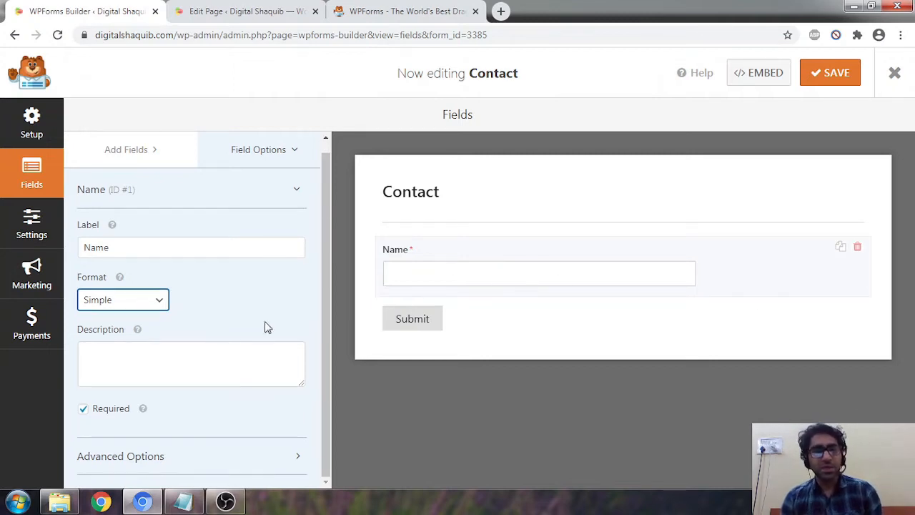
click(131, 348)
text(Enter Your)
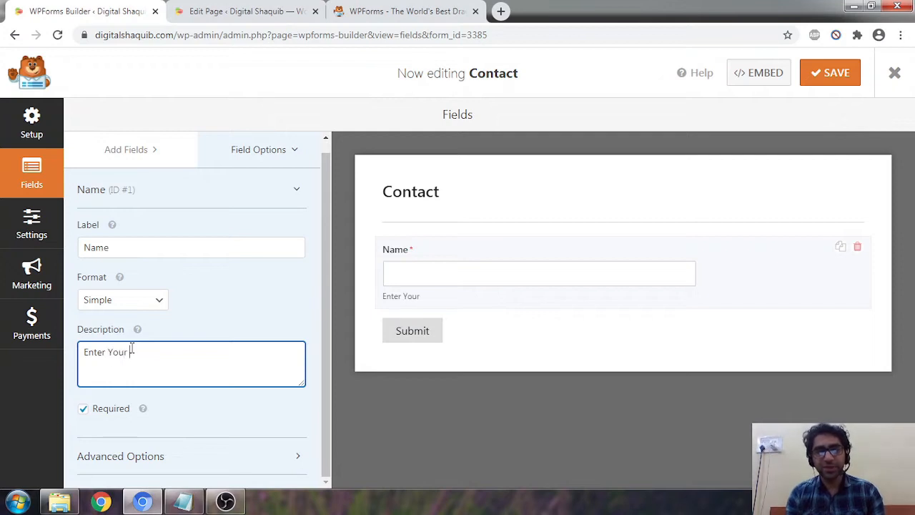
text( Full Name)
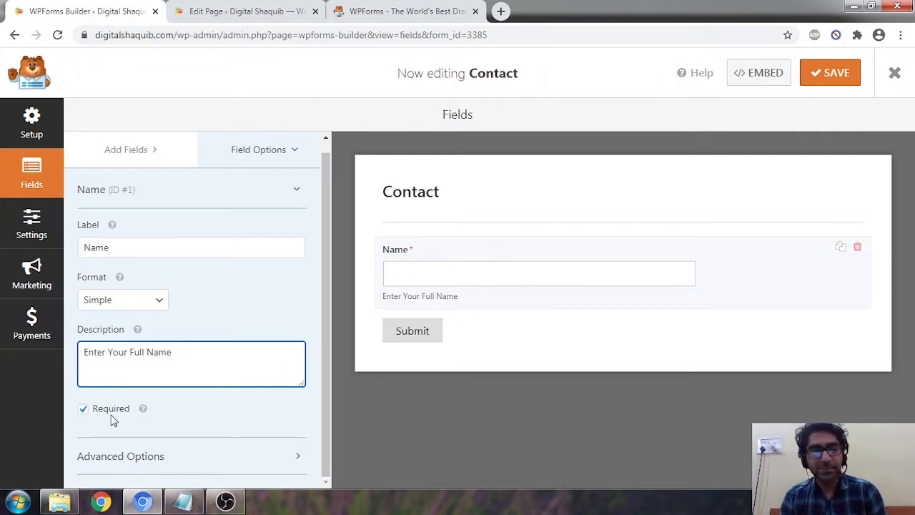
click(137, 449)
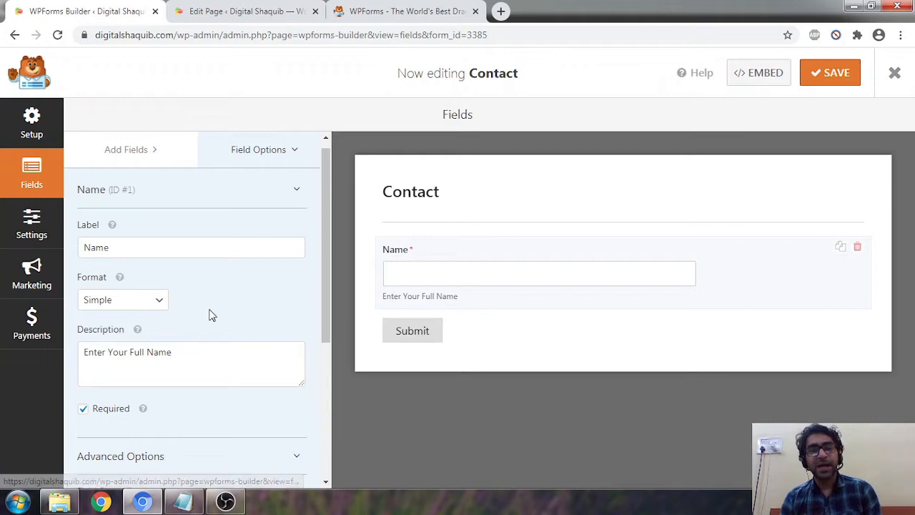
scroll(217, 324, down, 4)
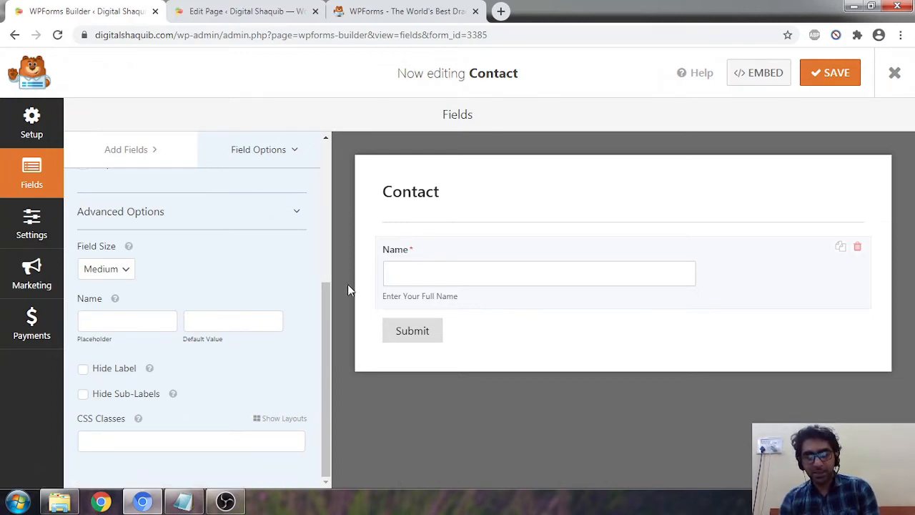
scroll(175, 256, up, 3)
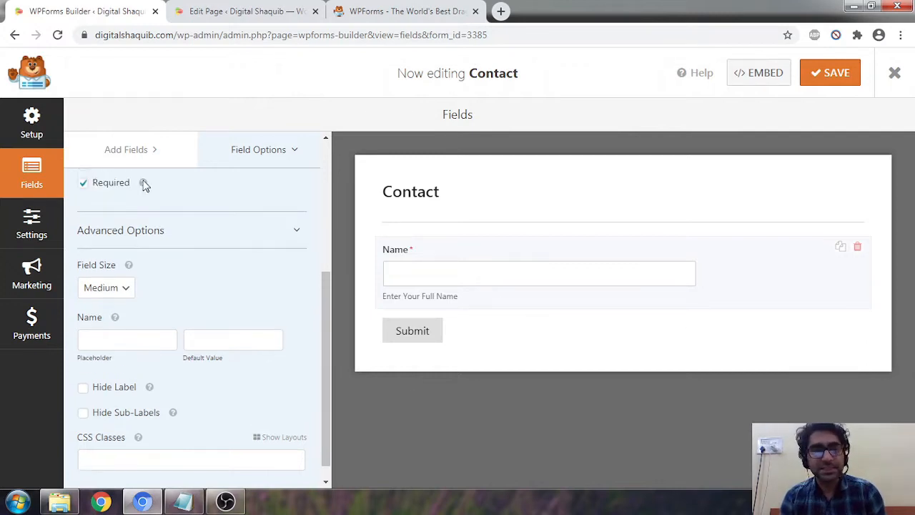
Add an Email field below the Name field and view its options
click(140, 152)
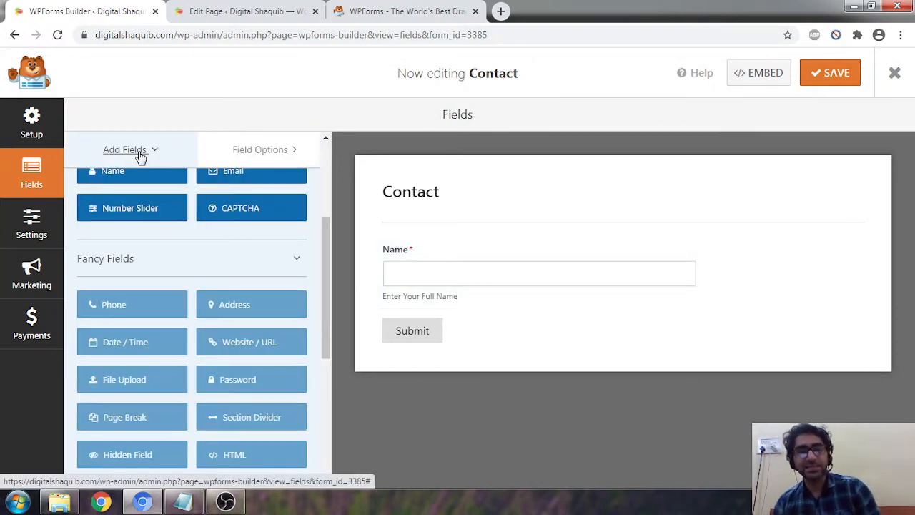
scroll(239, 354, up, 3)
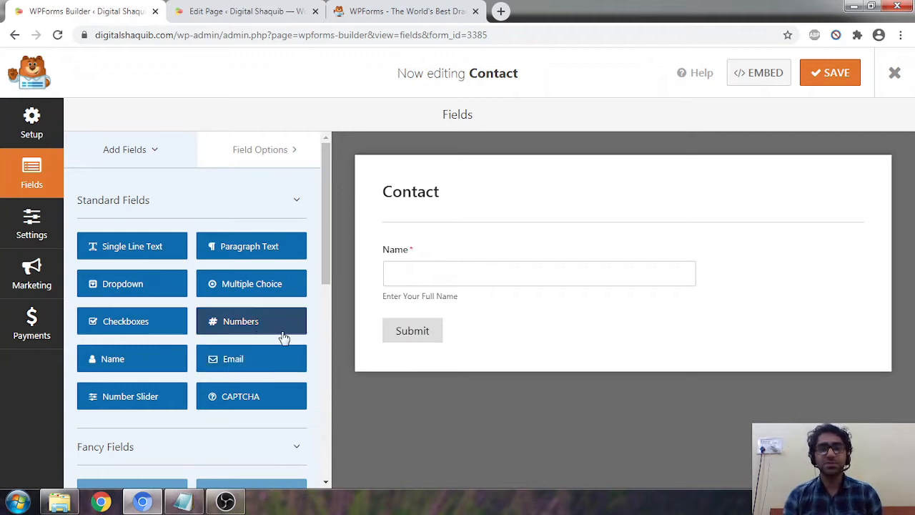
click(259, 365)
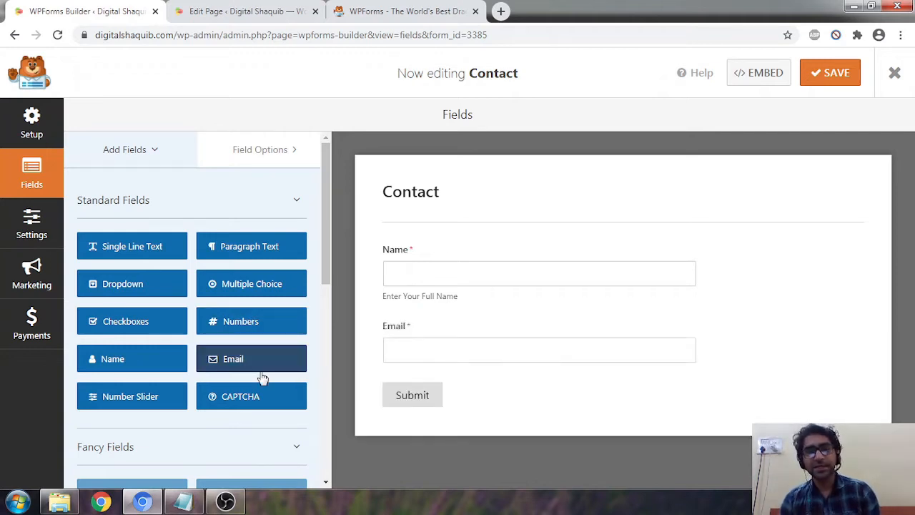
click(506, 349)
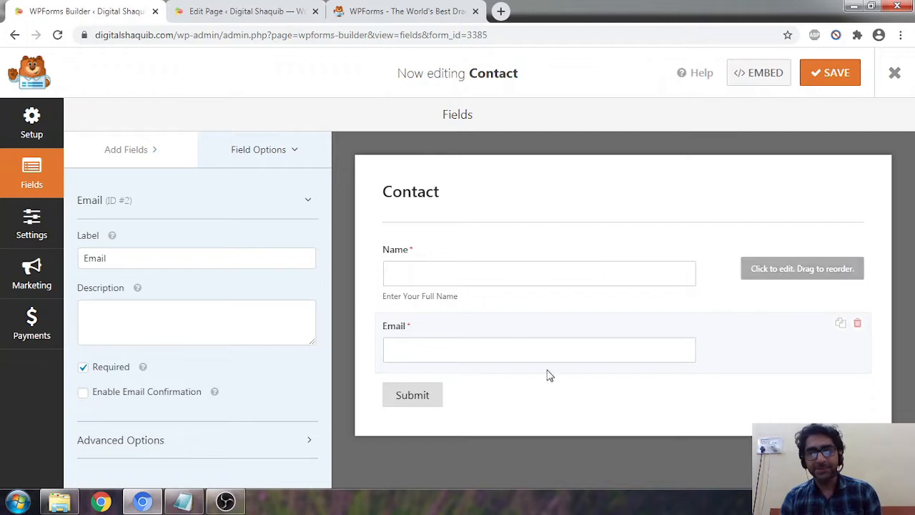
drag(718, 337, 725, 361)
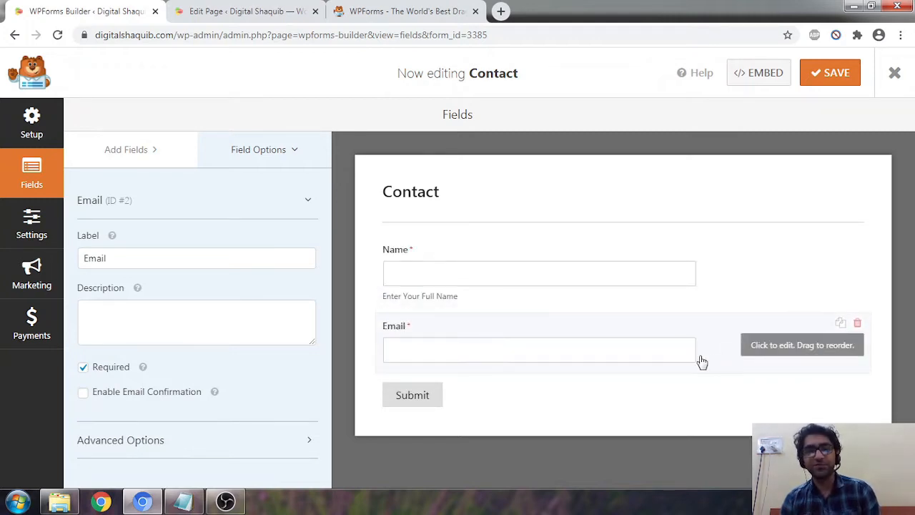
Add a Numbers field below the Email field and label it "Mobile No."
click(131, 162)
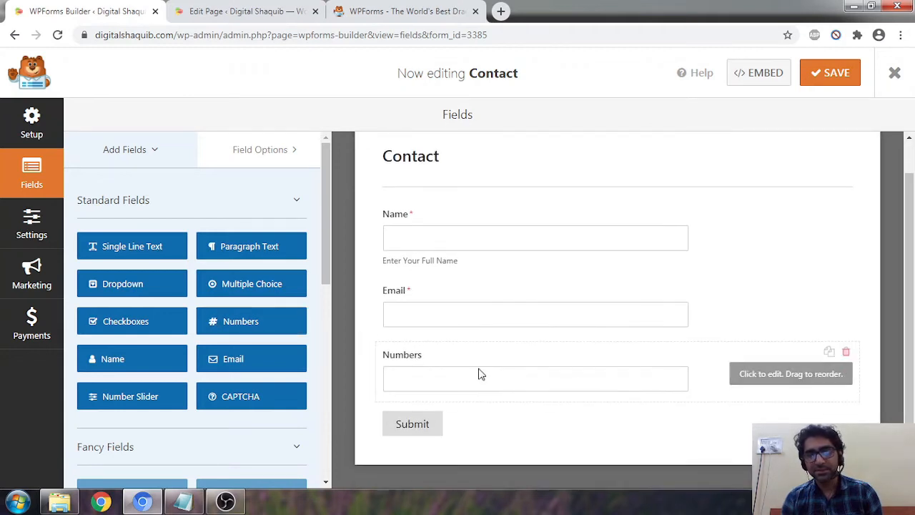
click(435, 354)
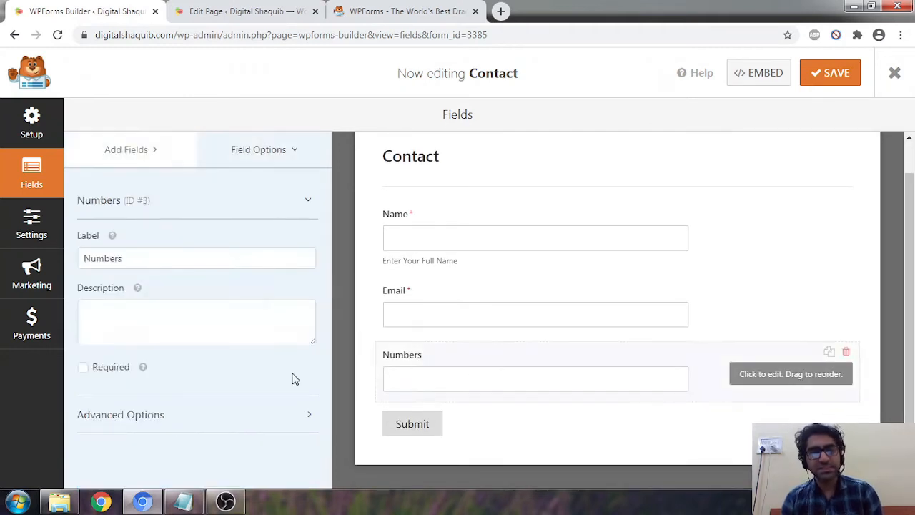
double_click(138, 264)
text(Mobile No.)
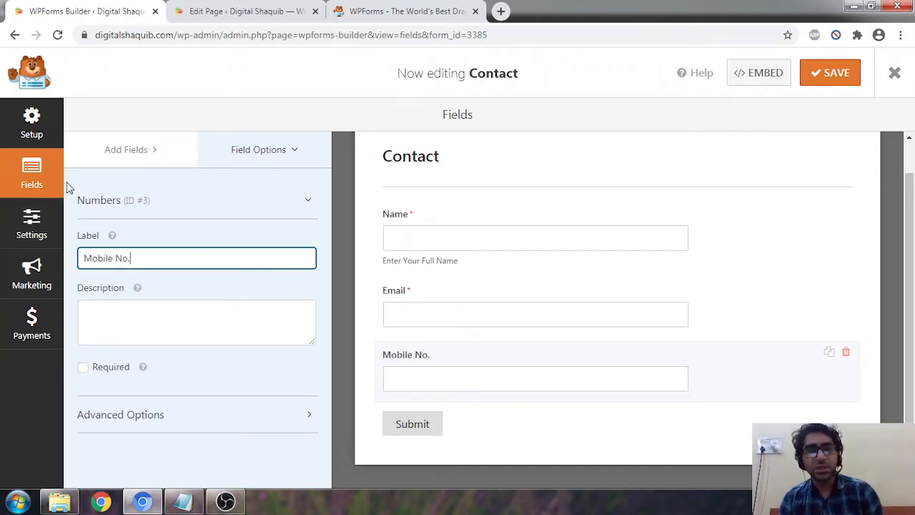
Add a Multiple Choice field below the Mobile No. field and remove its third choice
click(114, 150)
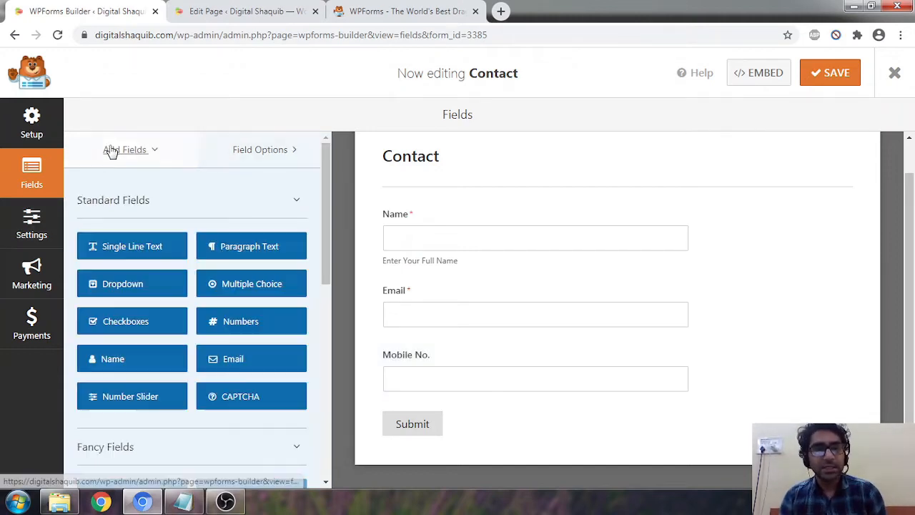
scroll(171, 293, down, 1)
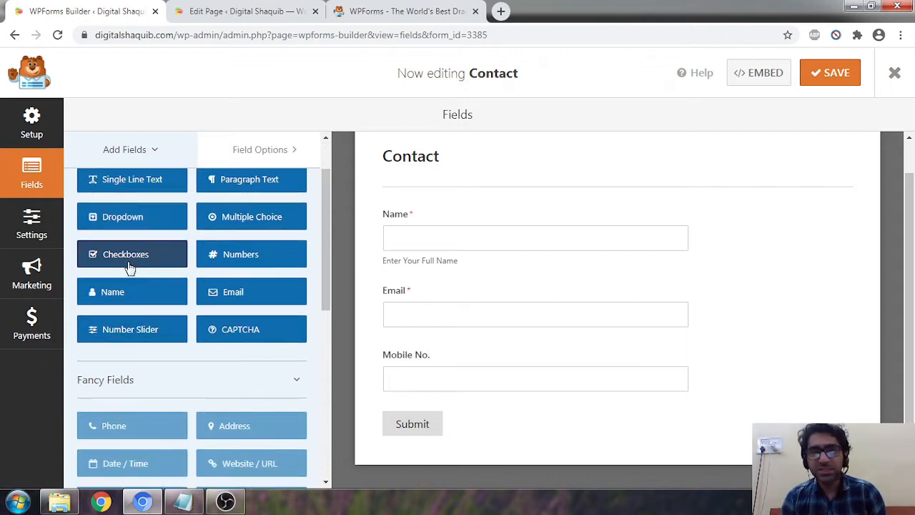
scroll(126, 263, up, 1)
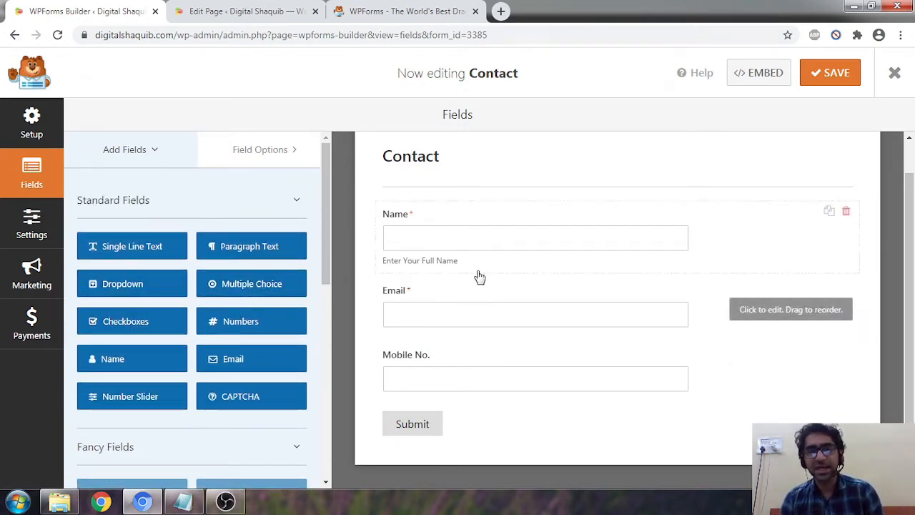
click(294, 290)
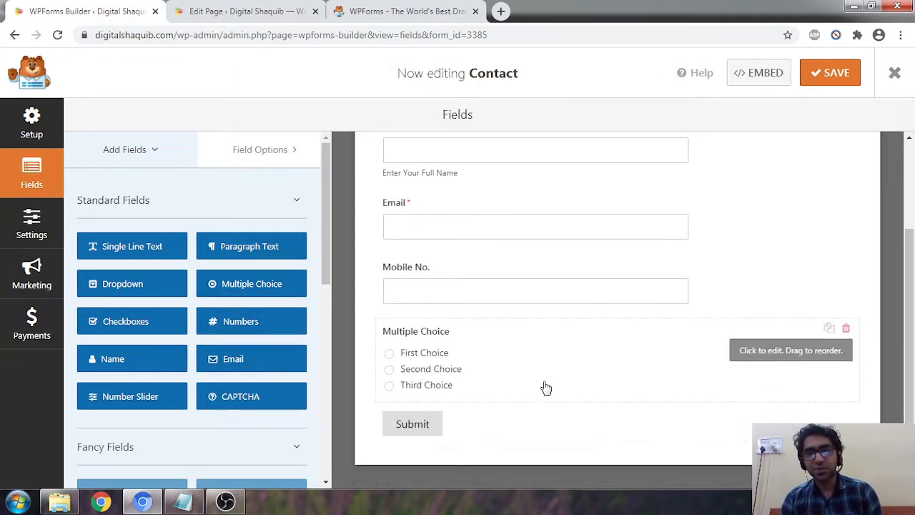
click(551, 364)
scroll(136, 308, down, 2)
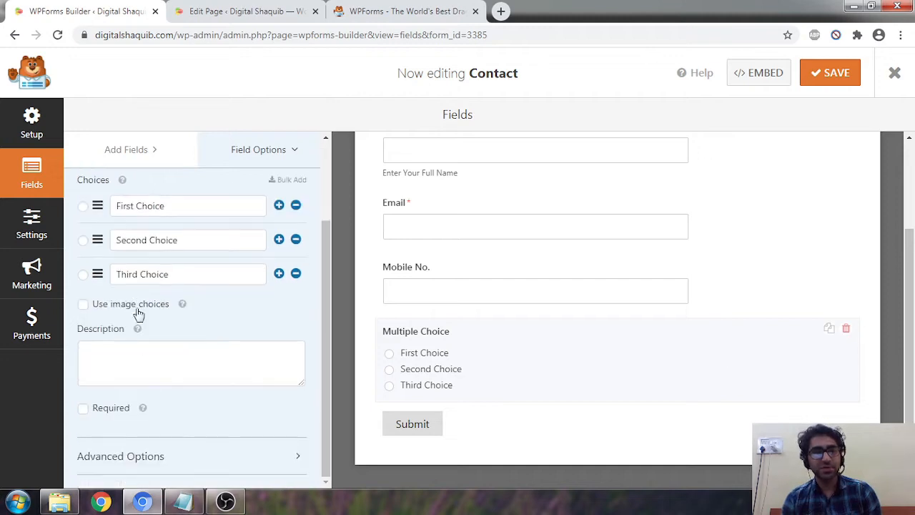
click(296, 273)
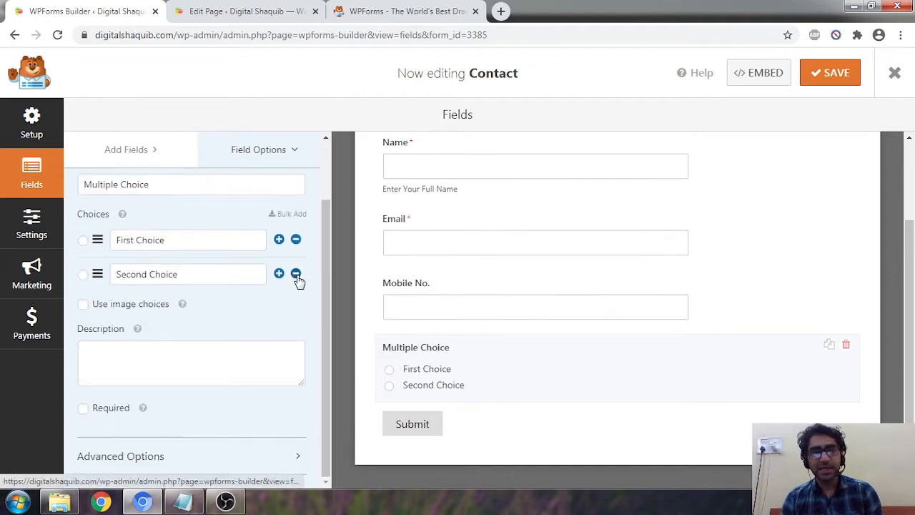
Rename the Multiple Choice field's first choice to "Website" and its second choice to "SEO"
click(160, 239)
triple_click(164, 242)
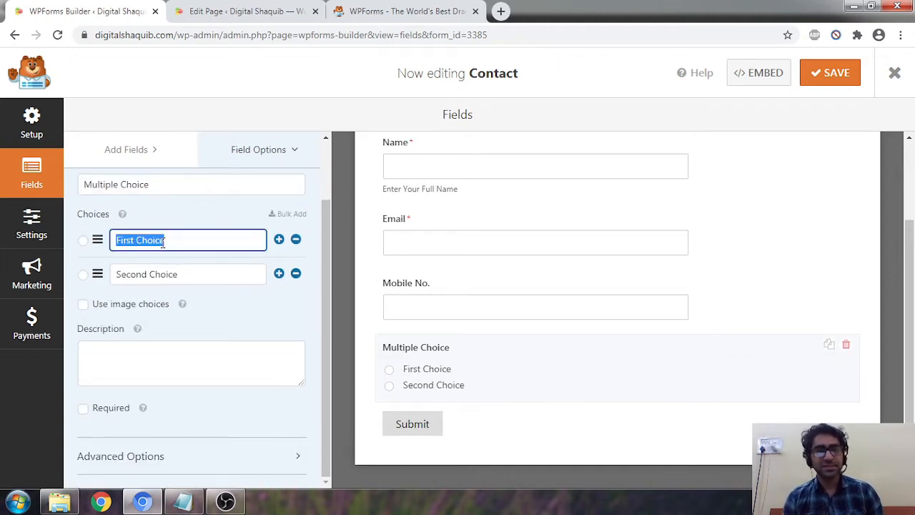
text(W)
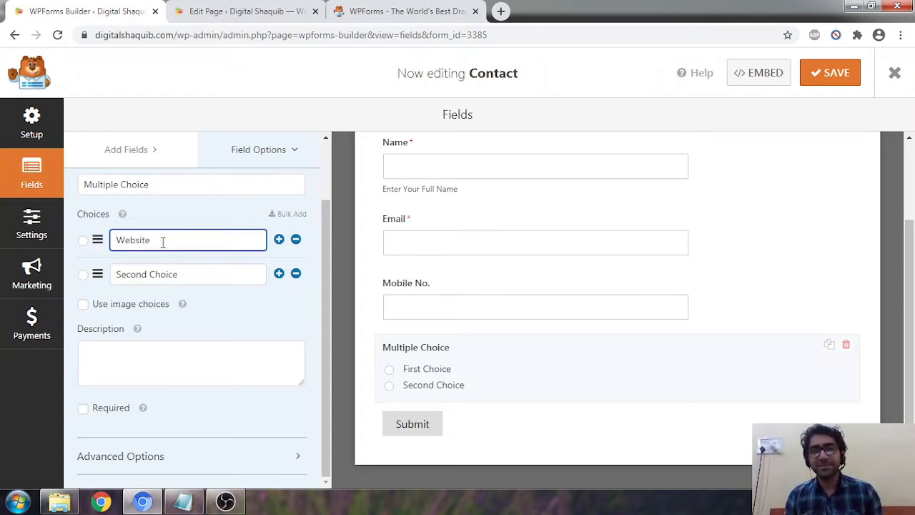
text(ebsite)
click(182, 274)
key(ctrl+shift+Left)
key(ctrl+shift+Left)
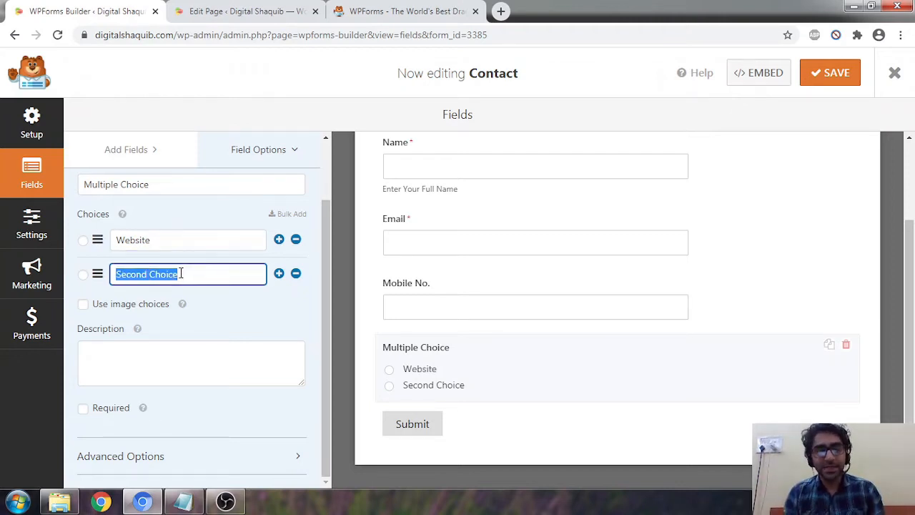
text(SEO)
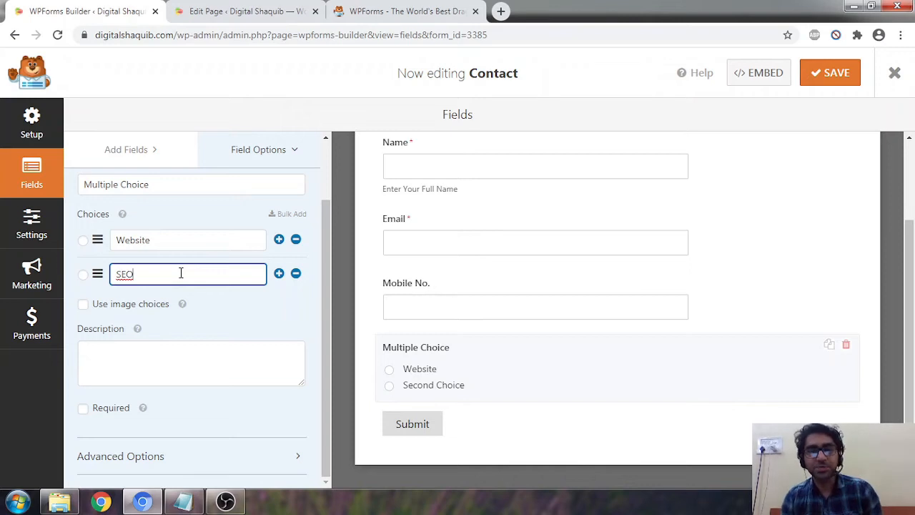
click(256, 318)
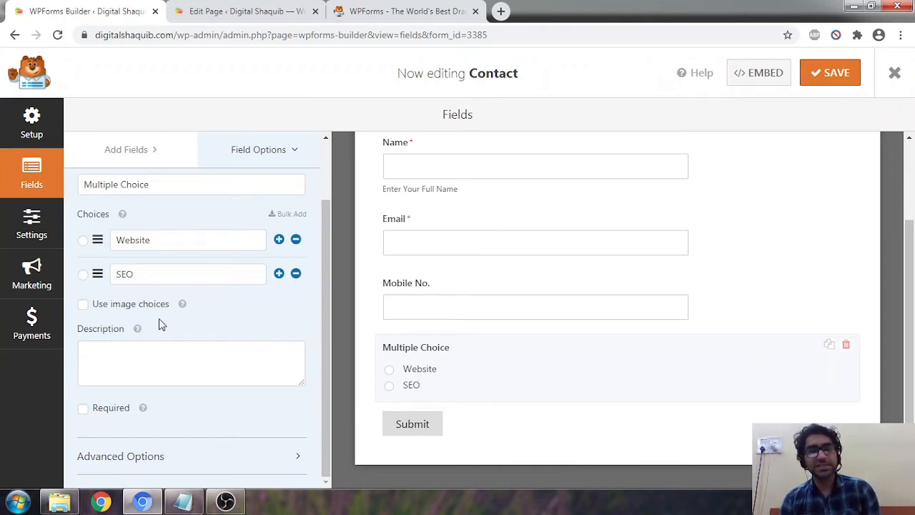
Make the Multiple Choice field required and review the form's fields in the preview
click(89, 414)
scroll(215, 244, up, 2)
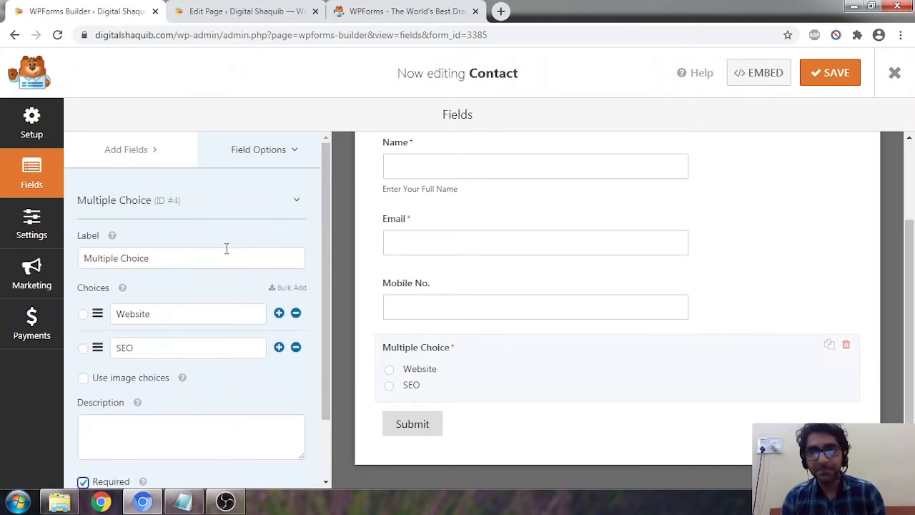
scroll(552, 380, up, 3)
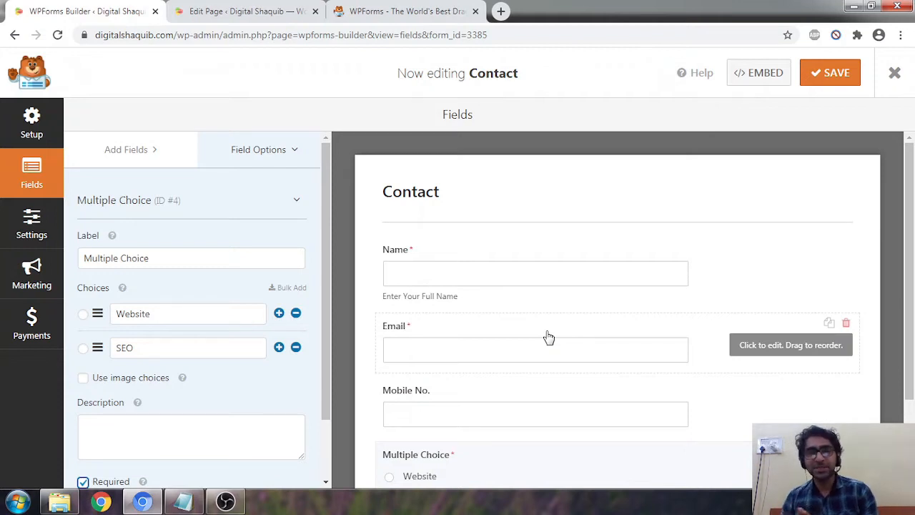
Change the submit button text to "Contact Now" in the form's general settings
click(34, 233)
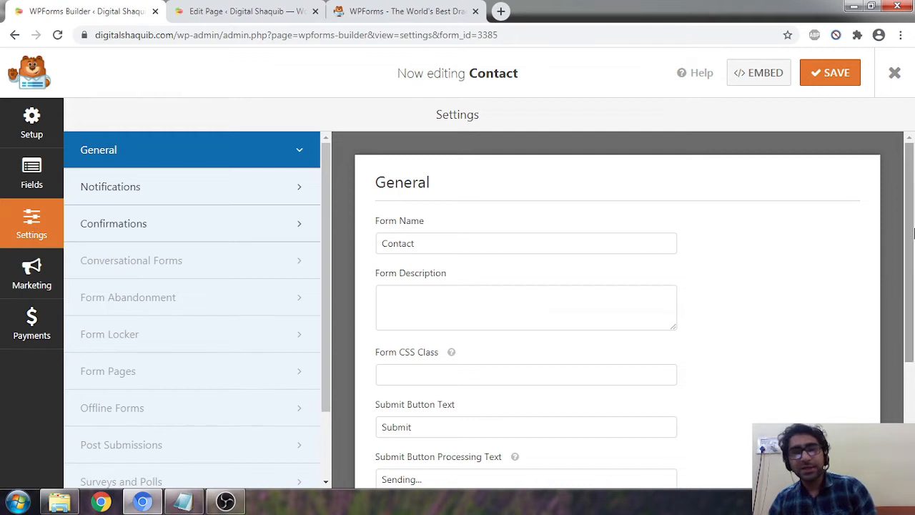
scroll(566, 251, down, 2)
scroll(567, 231, up, 1)
scroll(566, 231, down, 2)
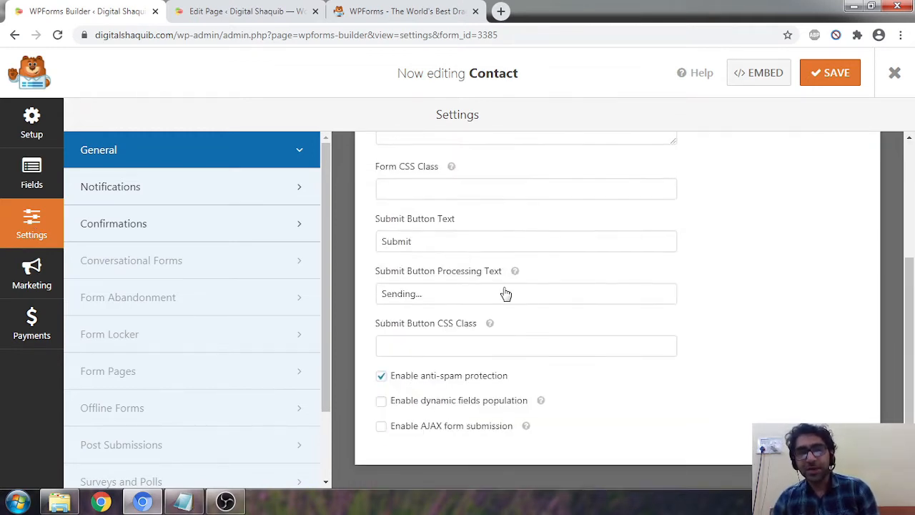
double_click(412, 241)
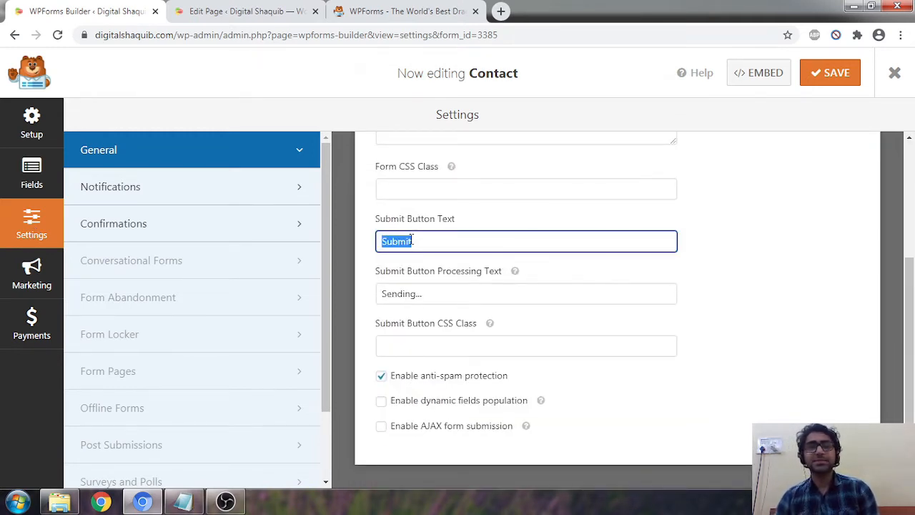
text(Conatct Now)
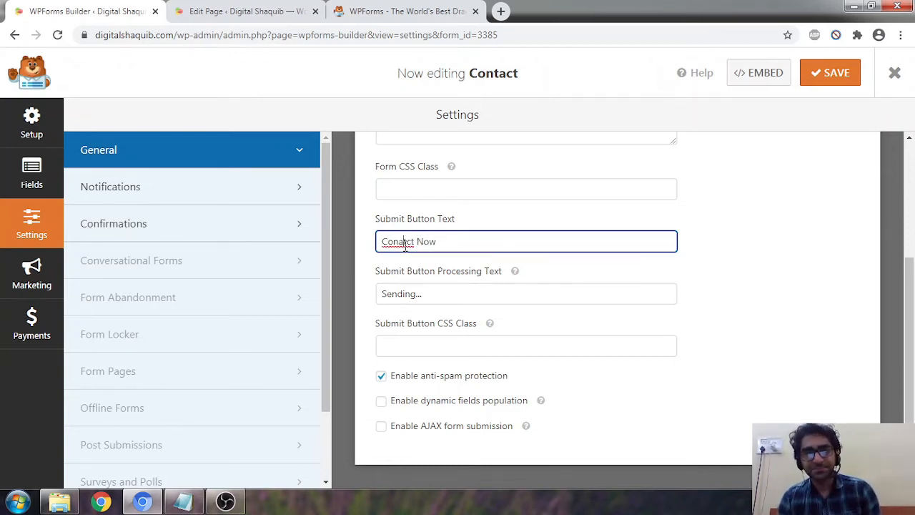
right_click(406, 243)
click(424, 257)
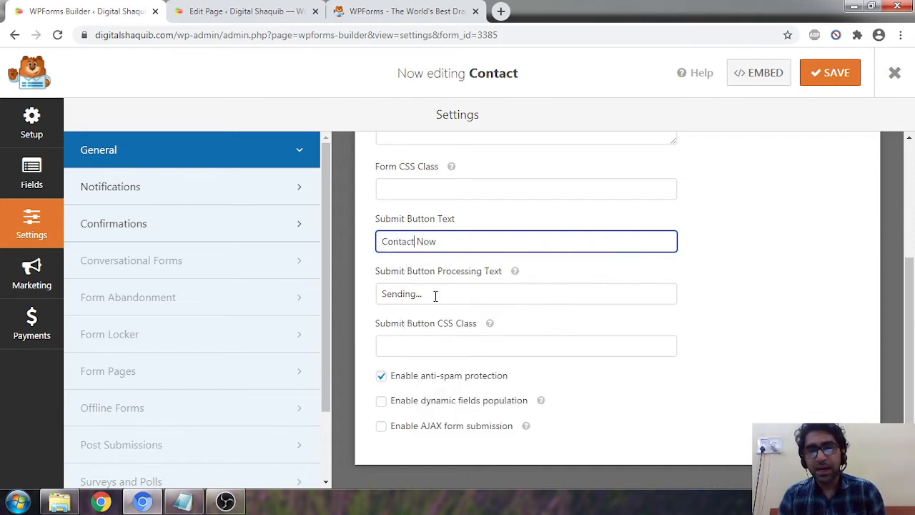
Check the submit button processing text and the other general settings, and open the form's notification settings
click(477, 297)
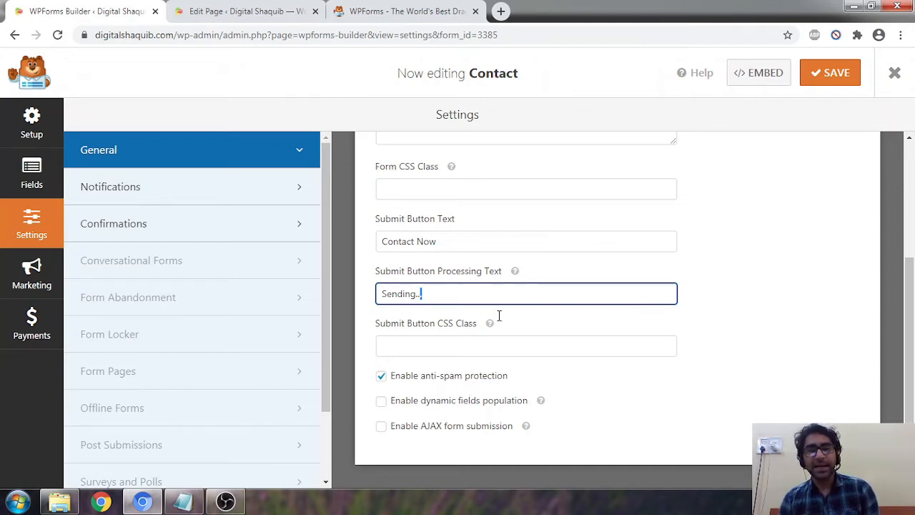
scroll(452, 158, up, 3)
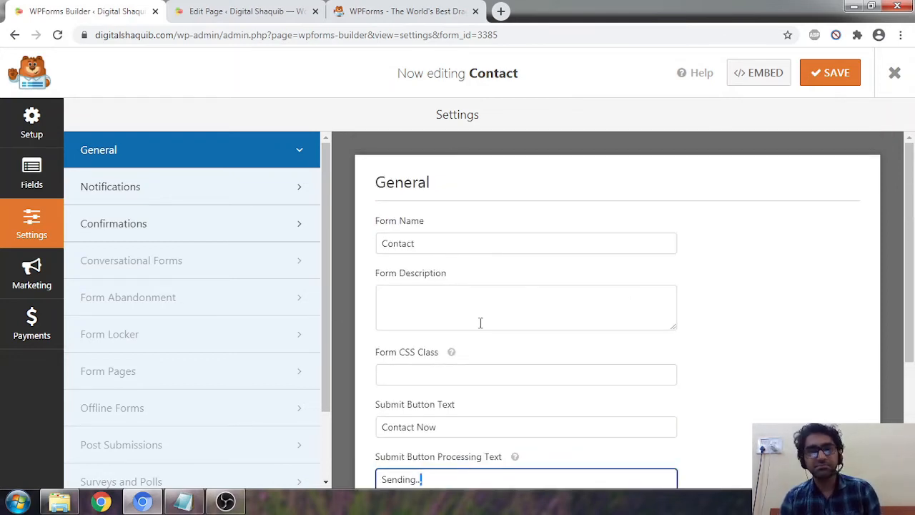
scroll(481, 324, down, 2)
click(163, 196)
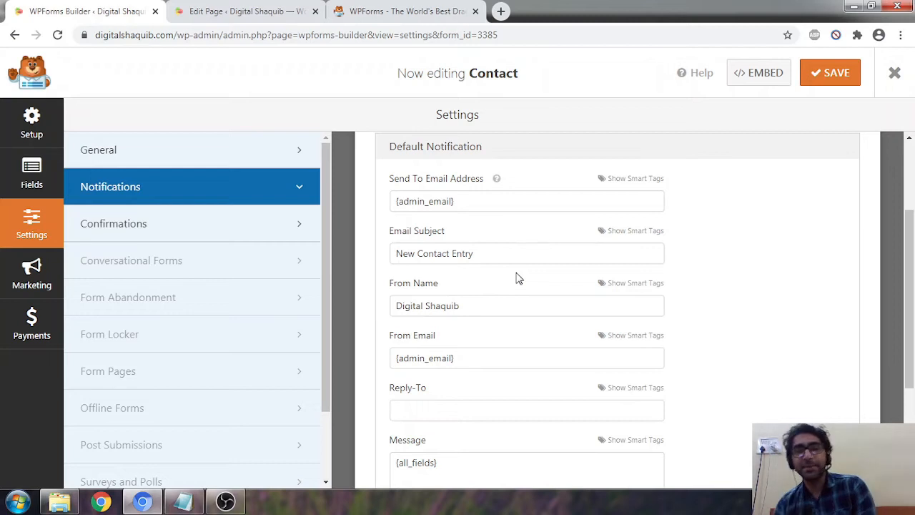
Review the default notification's email fields and message, and keep the form's notifications set to On
scroll(518, 243, down, 1)
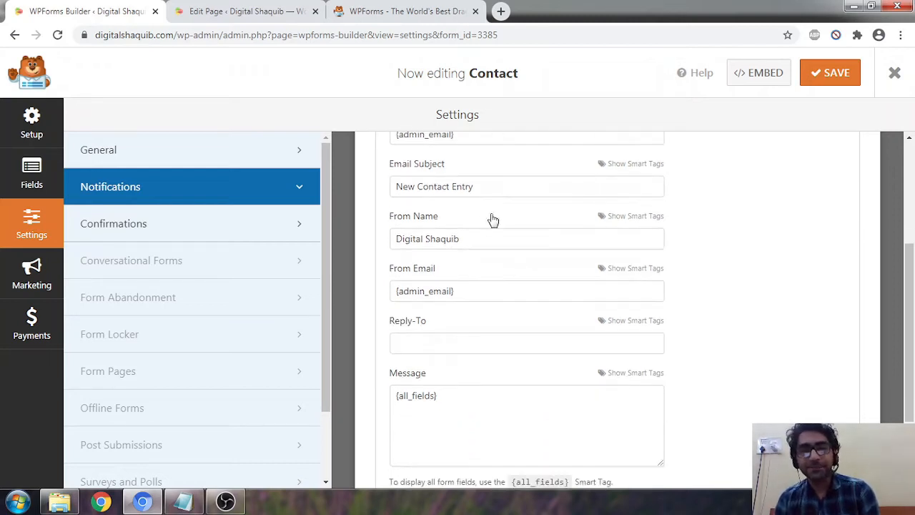
scroll(429, 285, down, 2)
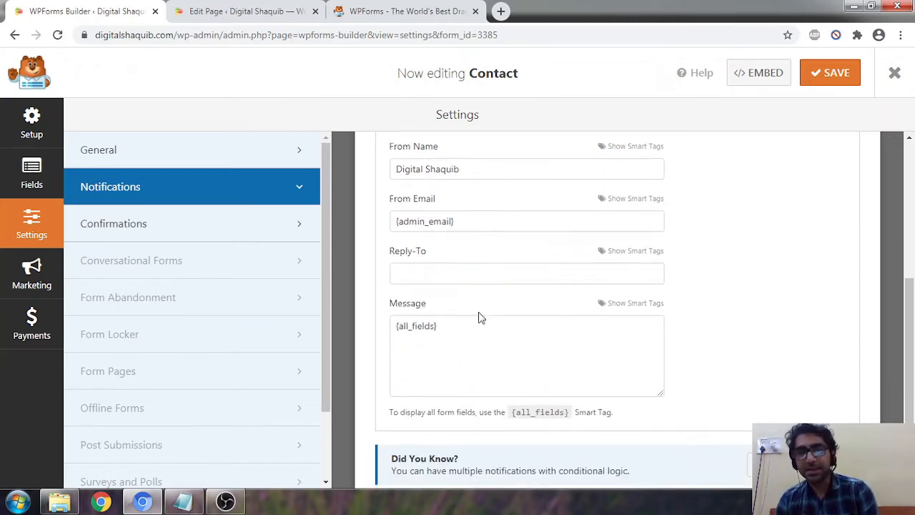
scroll(479, 309, up, 2)
scroll(481, 307, up, 2)
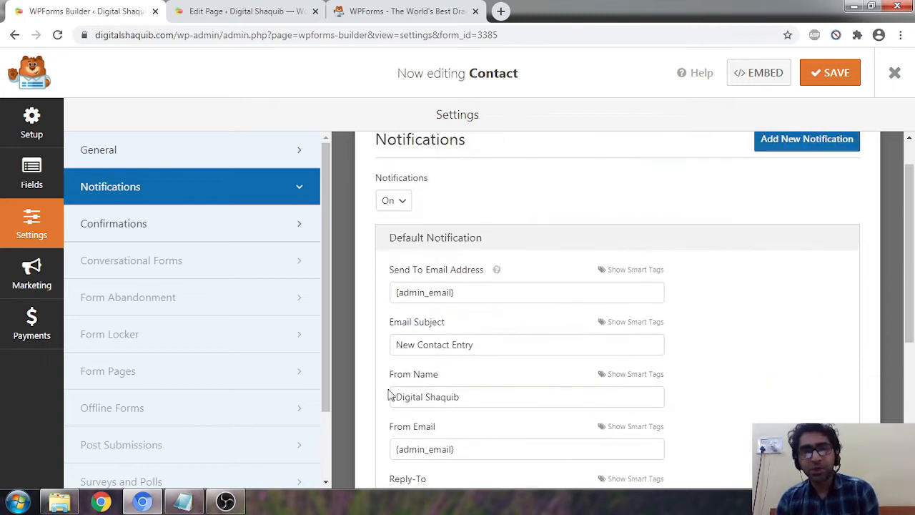
click(393, 200)
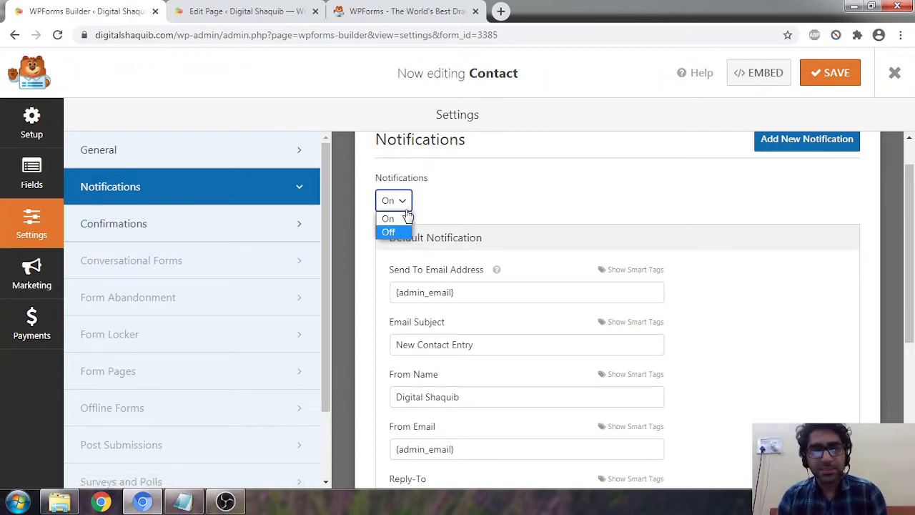
click(405, 218)
Review the form's confirmation settings, including the available confirmation types and the confirmation message
click(172, 217)
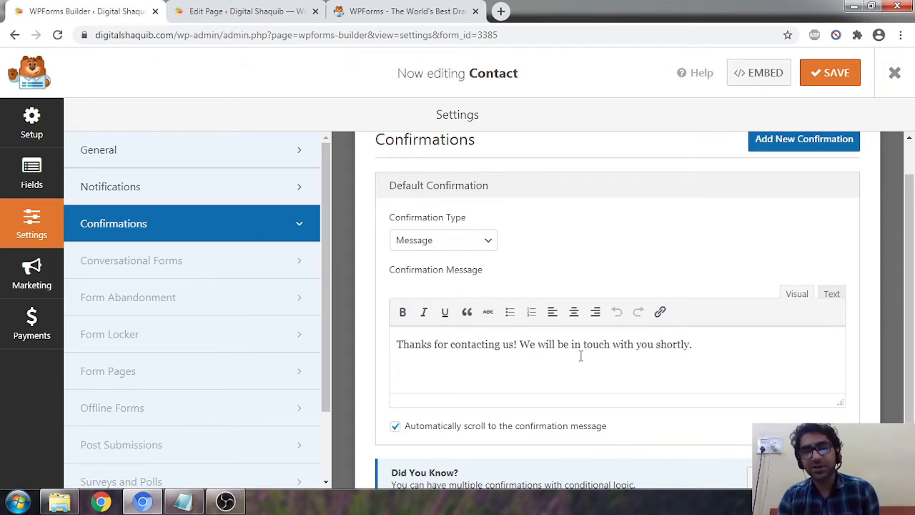
click(404, 242)
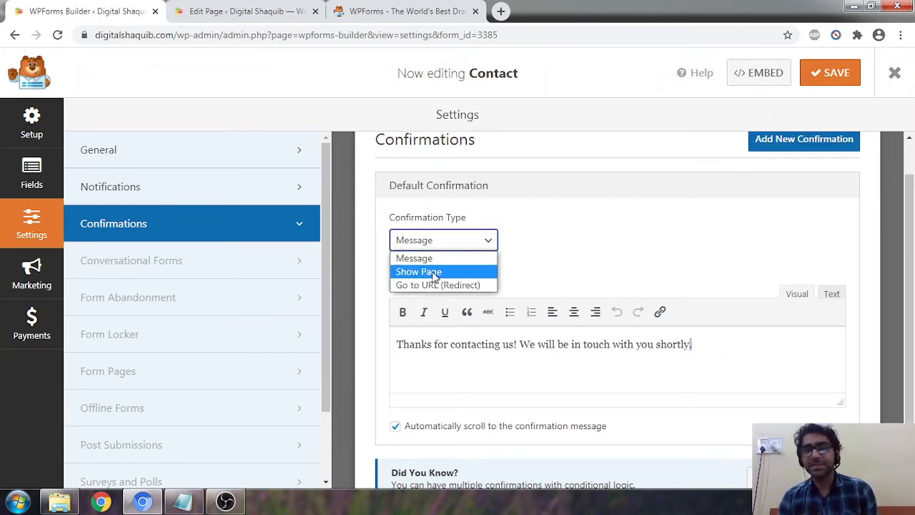
click(663, 248)
scroll(640, 256, down, 1)
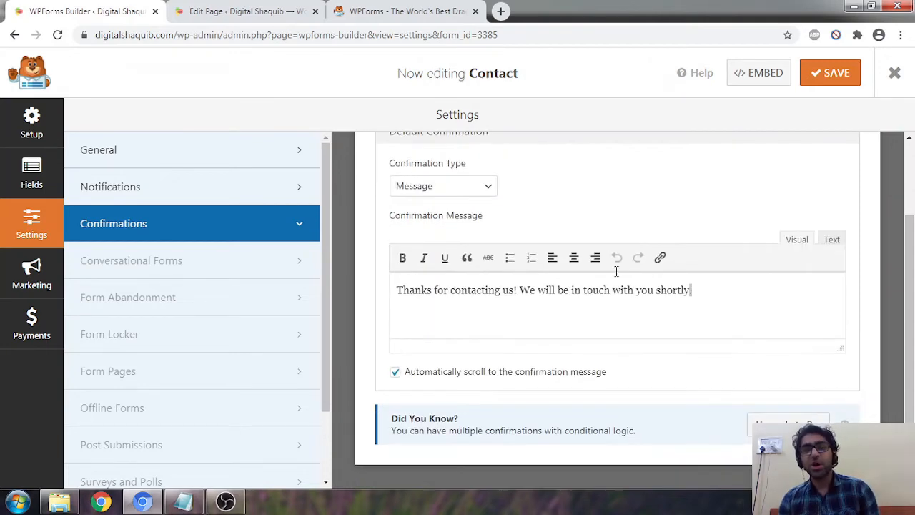
scroll(576, 228, up, 2)
scroll(184, 174, down, 2)
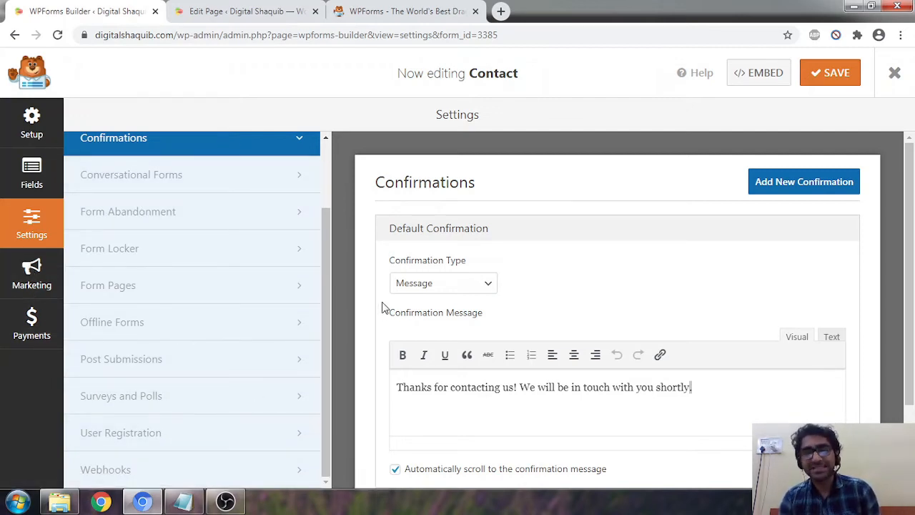
scroll(190, 296, up, 2)
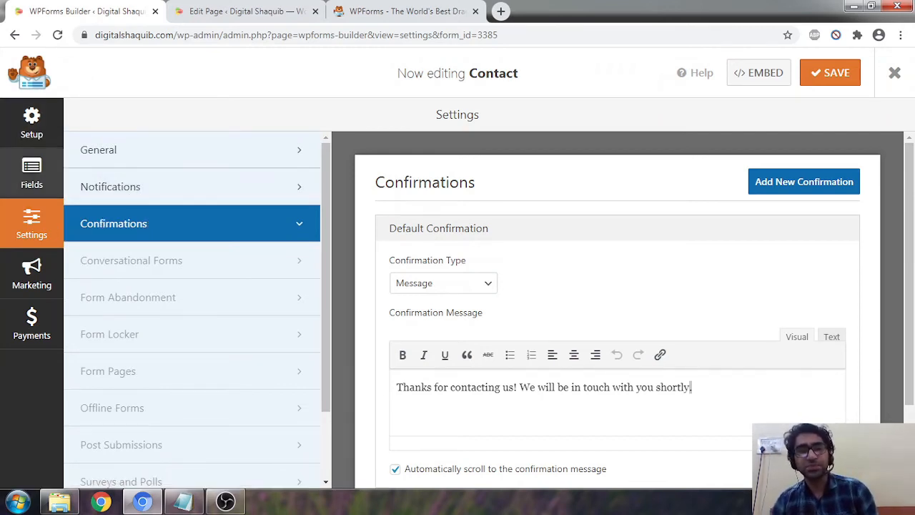
Look over the form's name and template setup, and review its fields in the form preview
click(31, 129)
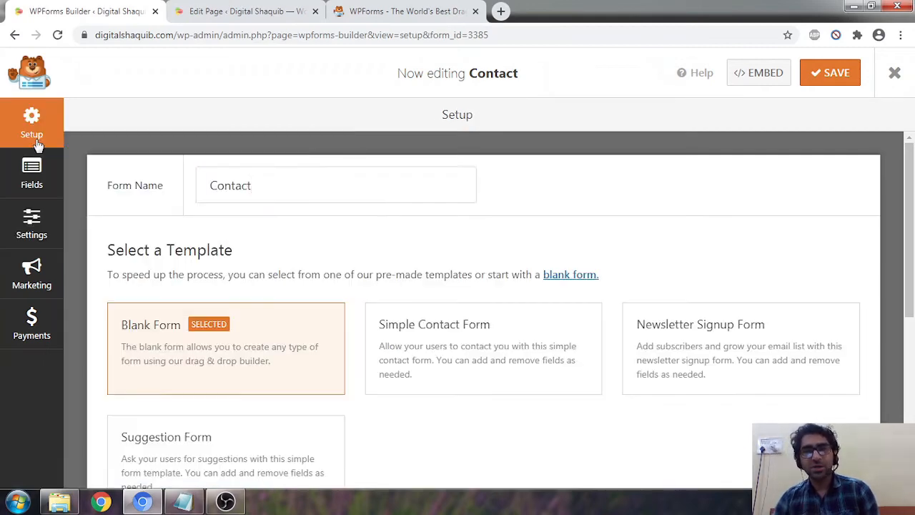
scroll(358, 229, down, 2)
scroll(405, 229, up, 2)
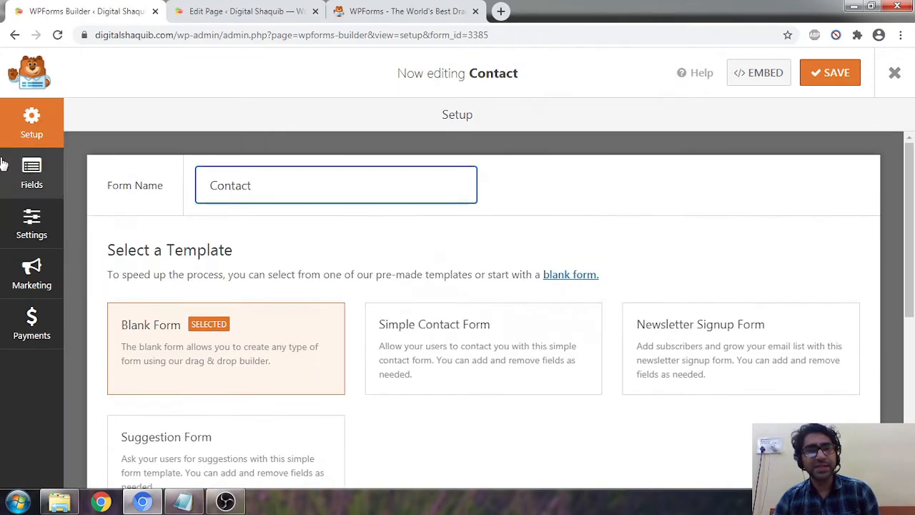
click(7, 170)
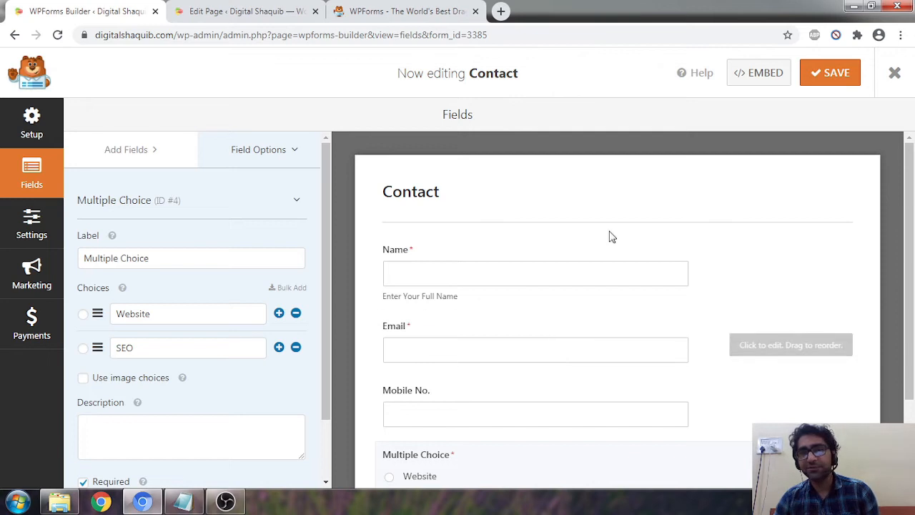
scroll(608, 236, down, 2)
Save the form, exit the form builder, and highlight the Contact form's shortcode in the forms overview
click(845, 77)
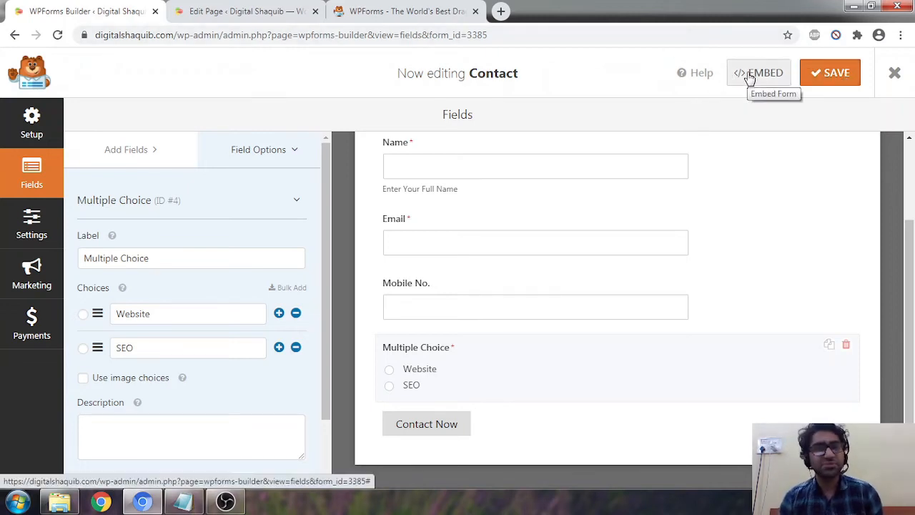
click(894, 76)
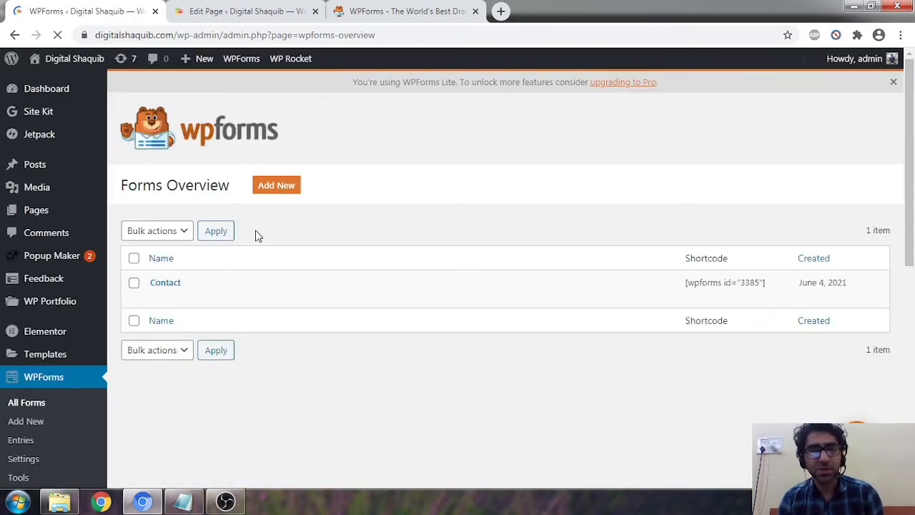
mouse_move(165, 285)
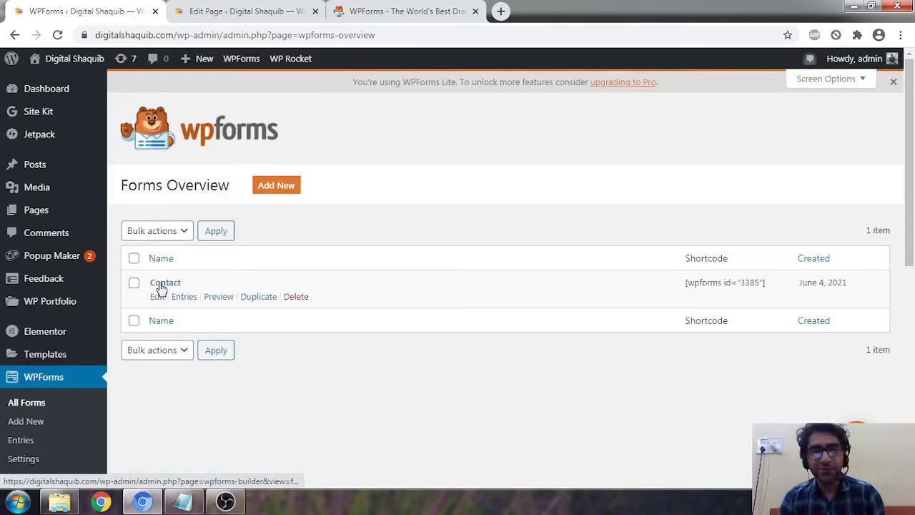
drag(770, 285, 694, 291)
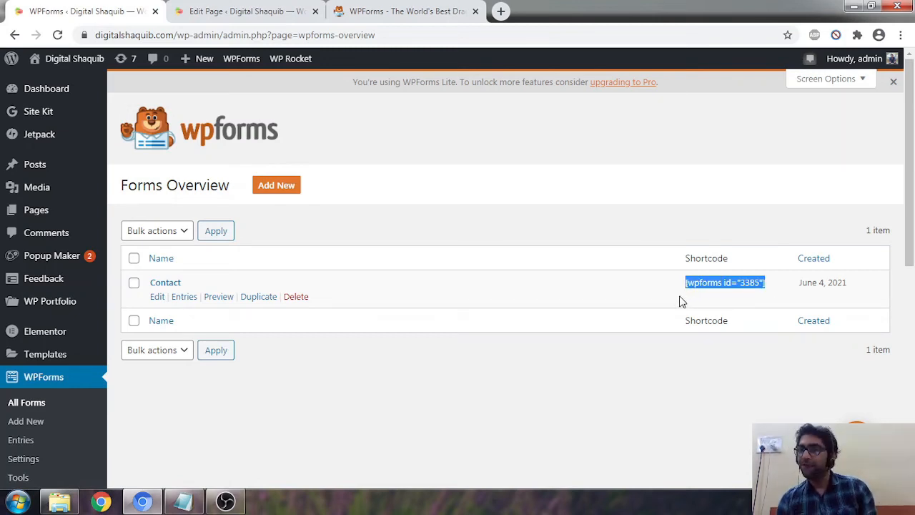
Insert the Contact form into the Demo Contact page's content, and delete the inserted shortcode
click(296, 8)
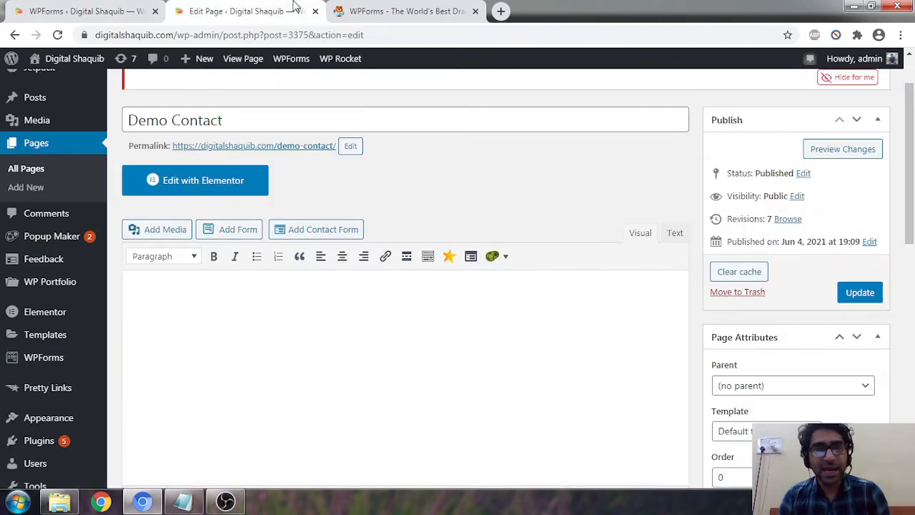
scroll(268, 169, down, 1)
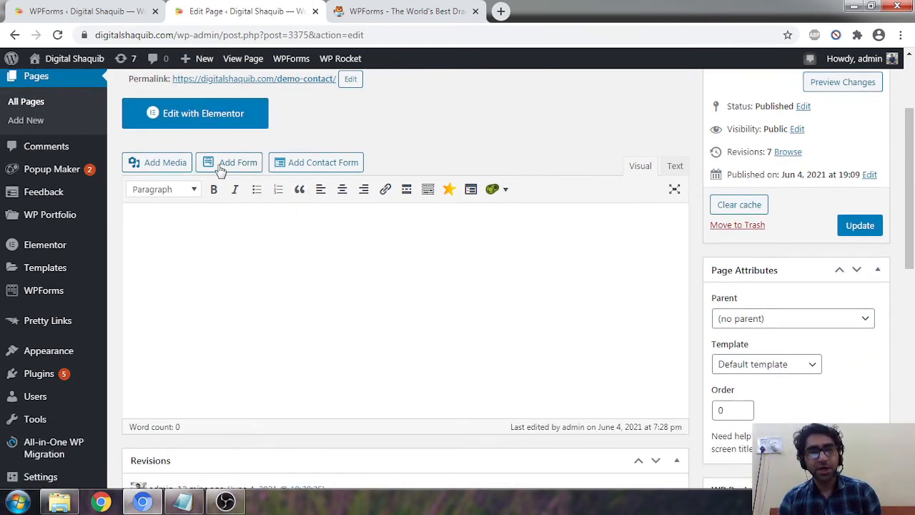
click(221, 163)
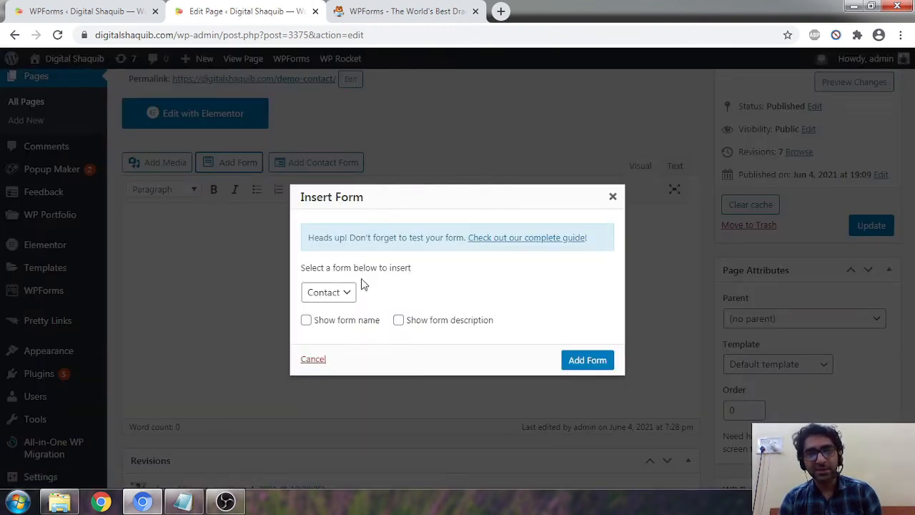
click(346, 293)
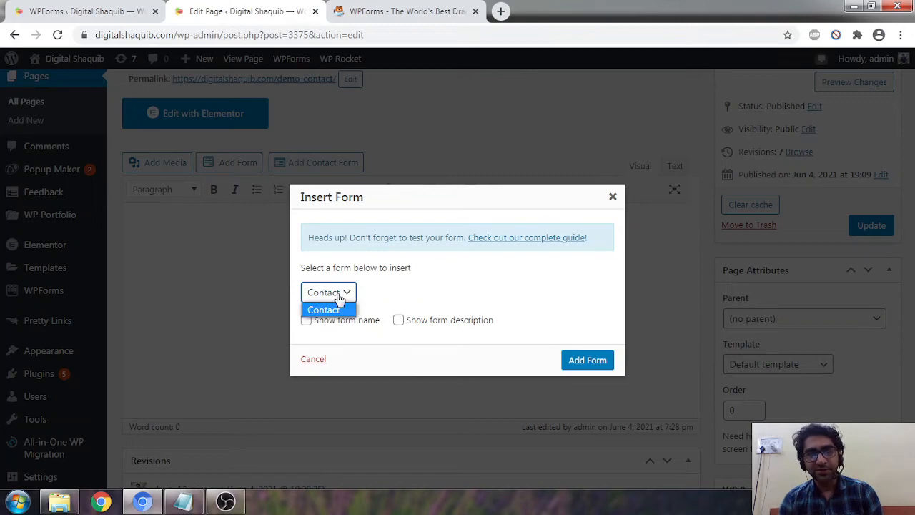
click(335, 309)
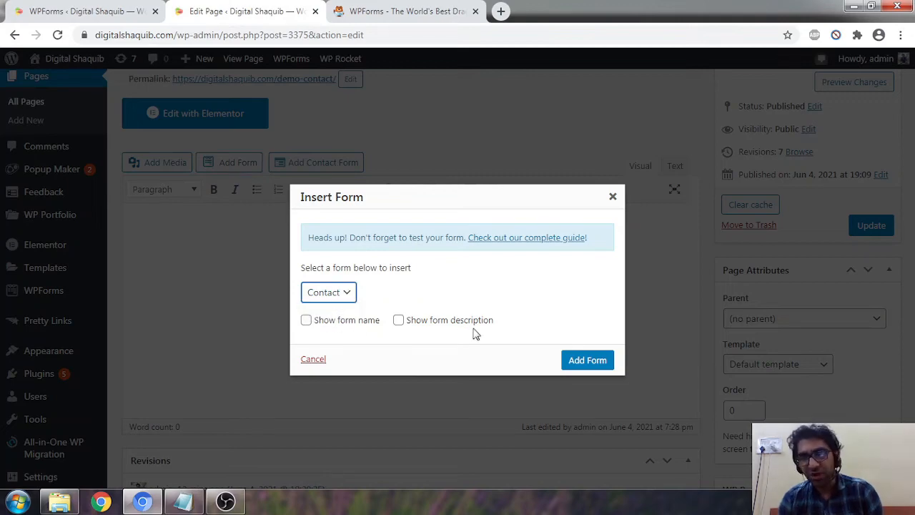
click(588, 360)
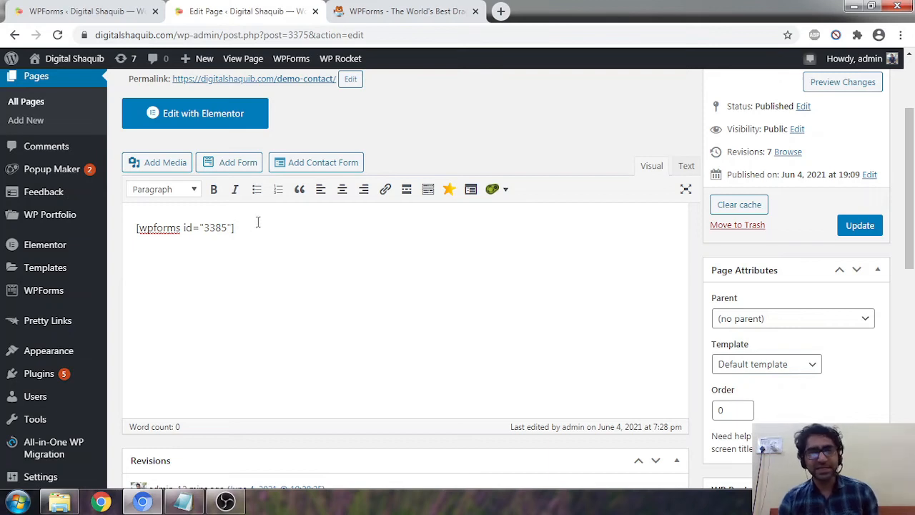
drag(258, 222, 130, 229)
key(BackSpace)
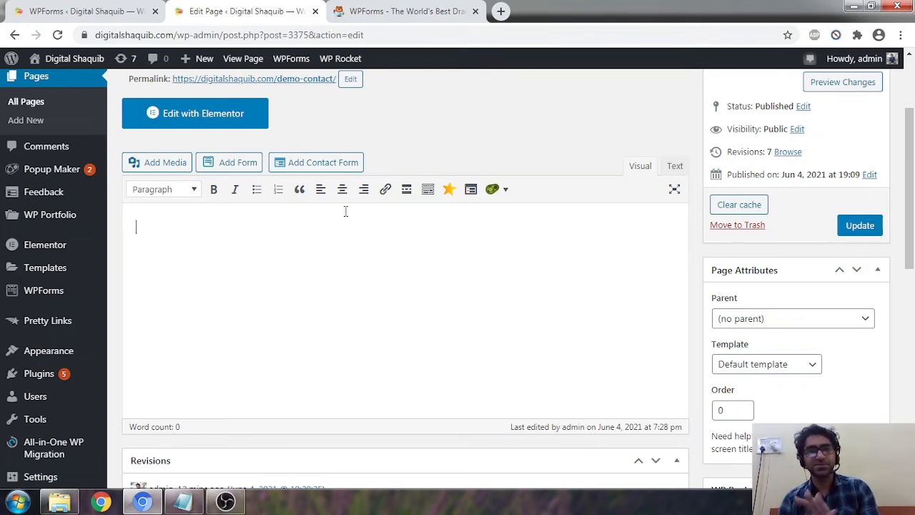
Open the Demo Contact page for editing in Elementor and look over its layout
click(218, 120)
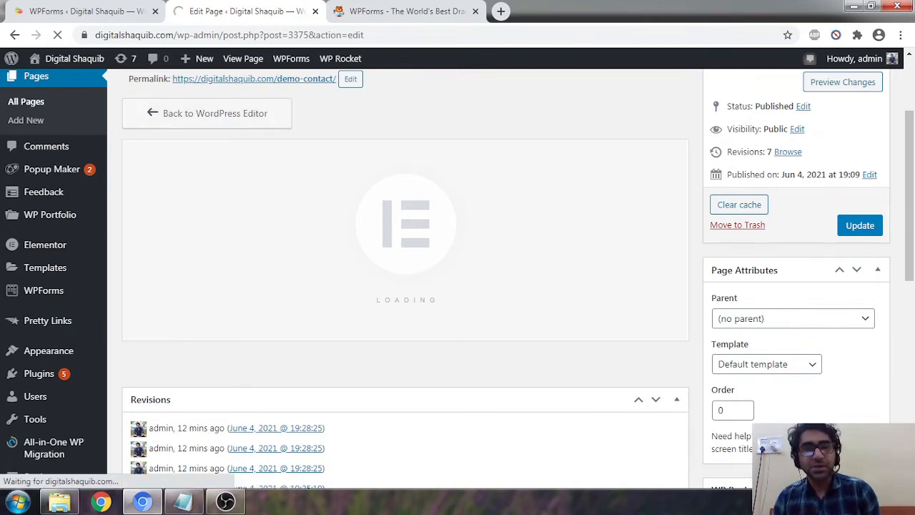
mouse_move(76, 322)
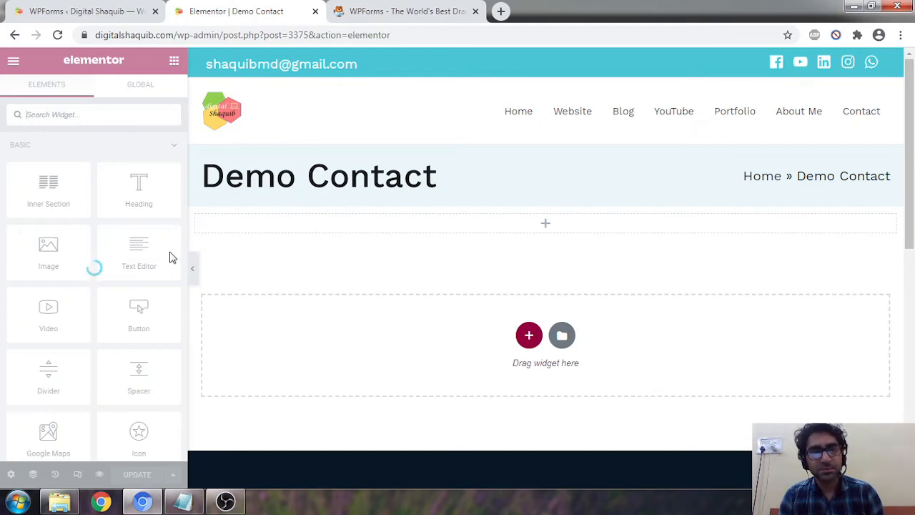
scroll(363, 246, down, 2)
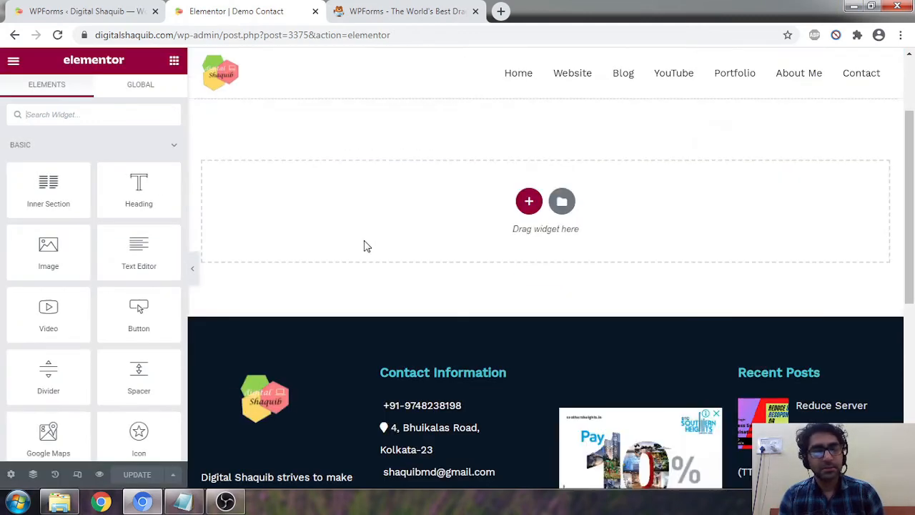
scroll(287, 214, up, 2)
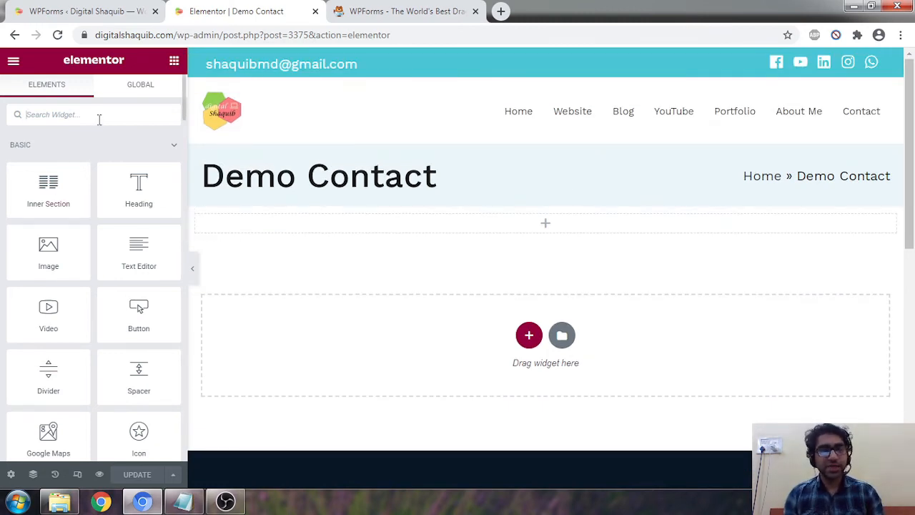
Add a WPForms widget to the empty section below the Demo Contact heading and assign the Contact form to it
text(wpf)
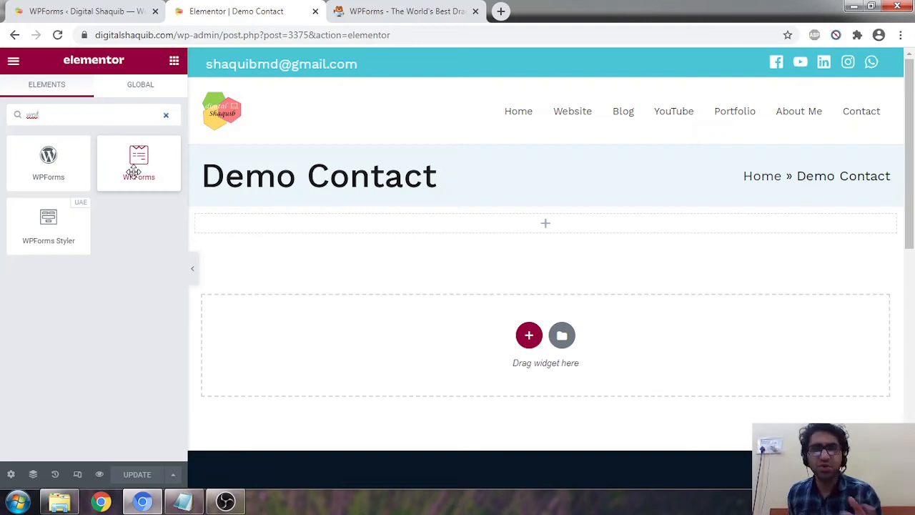
drag(134, 172, 306, 236)
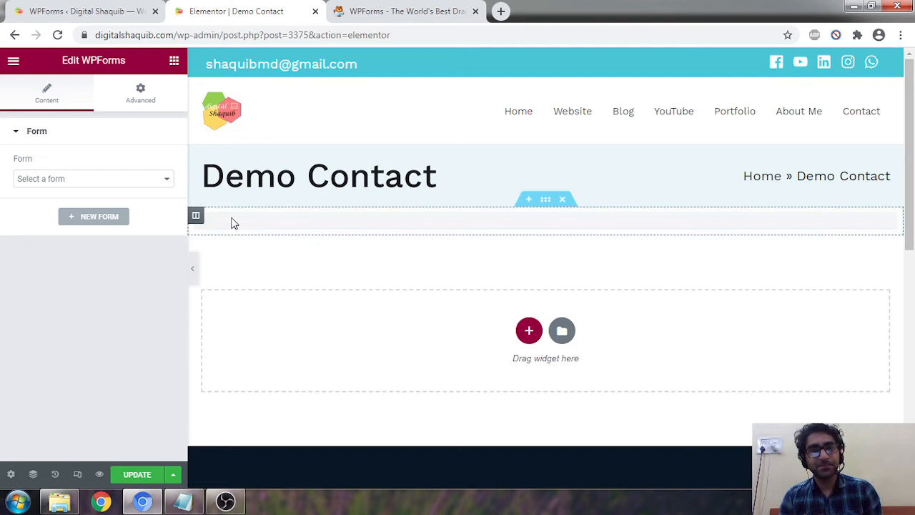
click(62, 178)
click(61, 201)
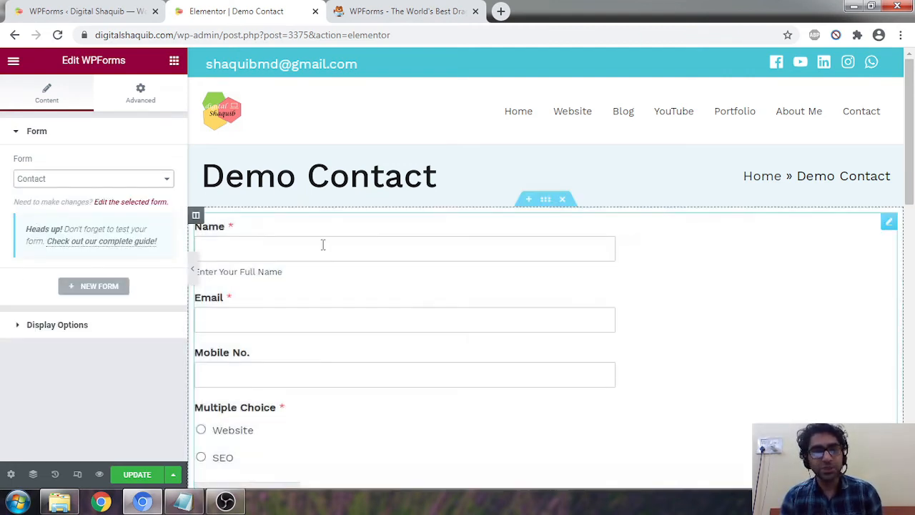
Check the embedded form and its display options, and delete the WPForms widget from the page
scroll(296, 311, down, 2)
click(22, 326)
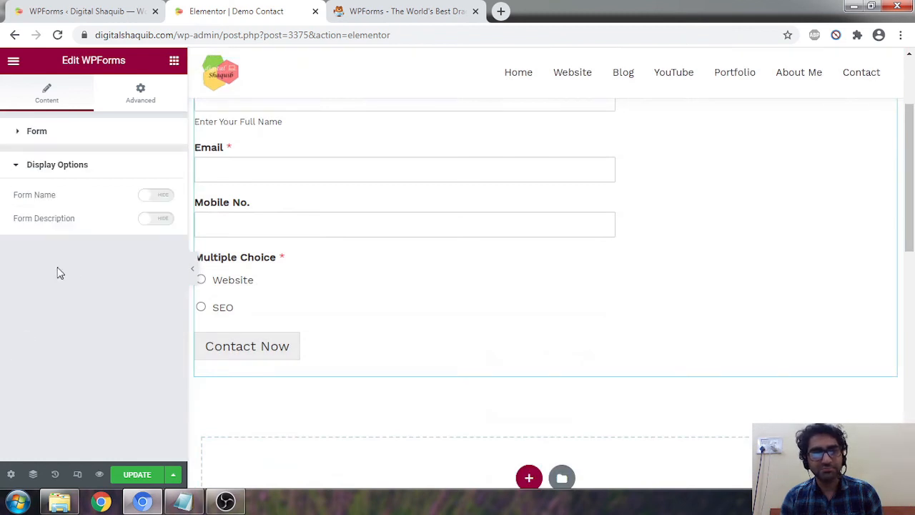
click(17, 167)
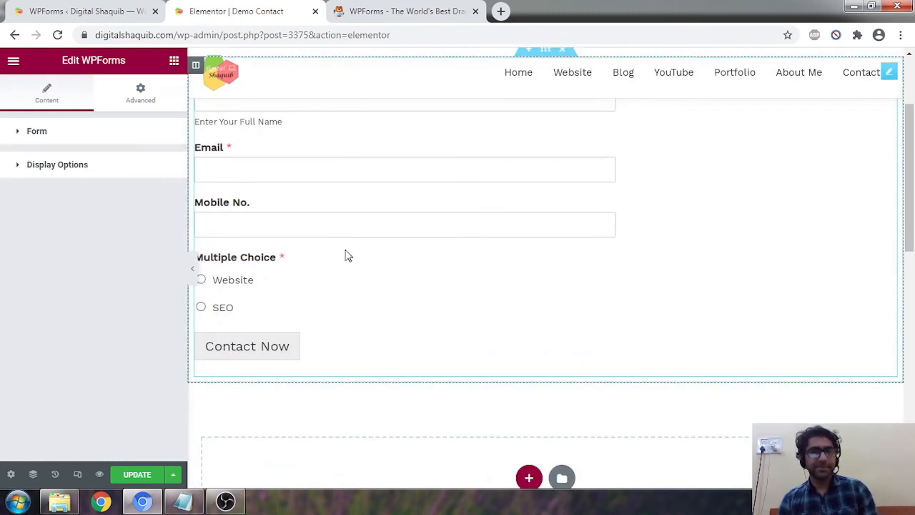
scroll(357, 279, up, 2)
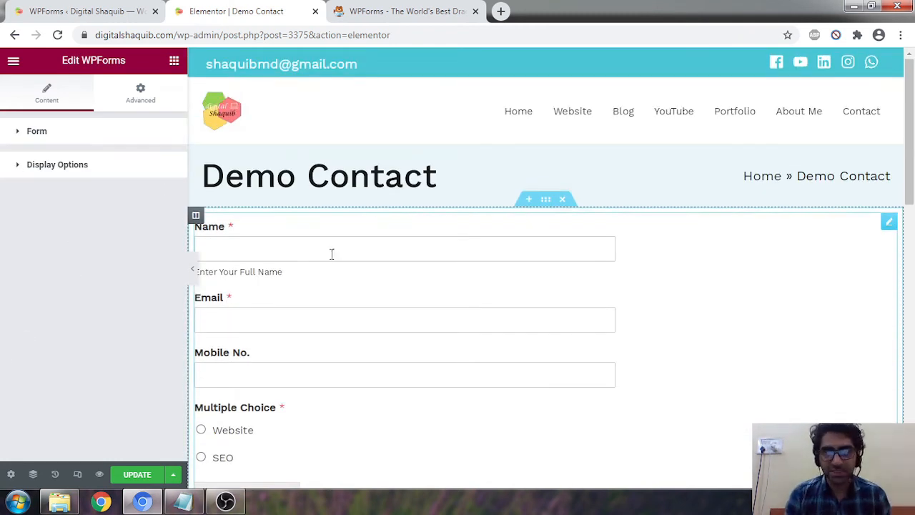
right_click(690, 286)
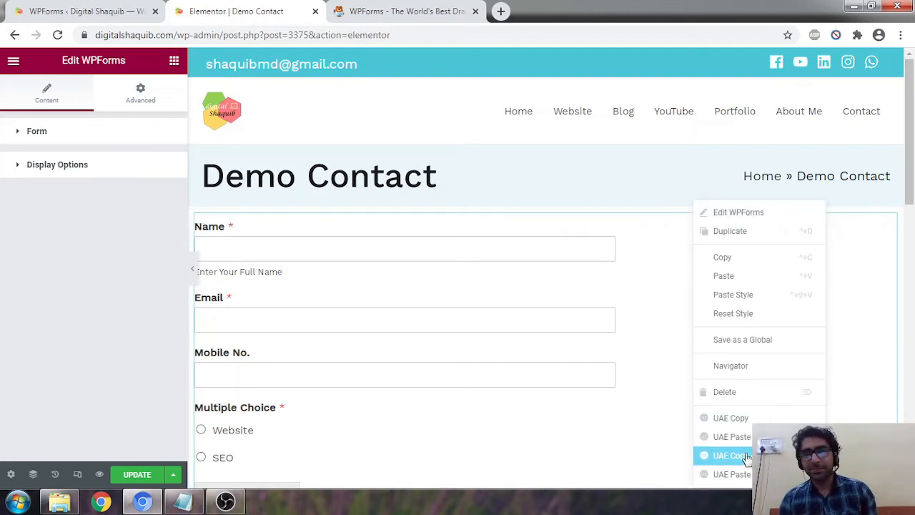
click(722, 392)
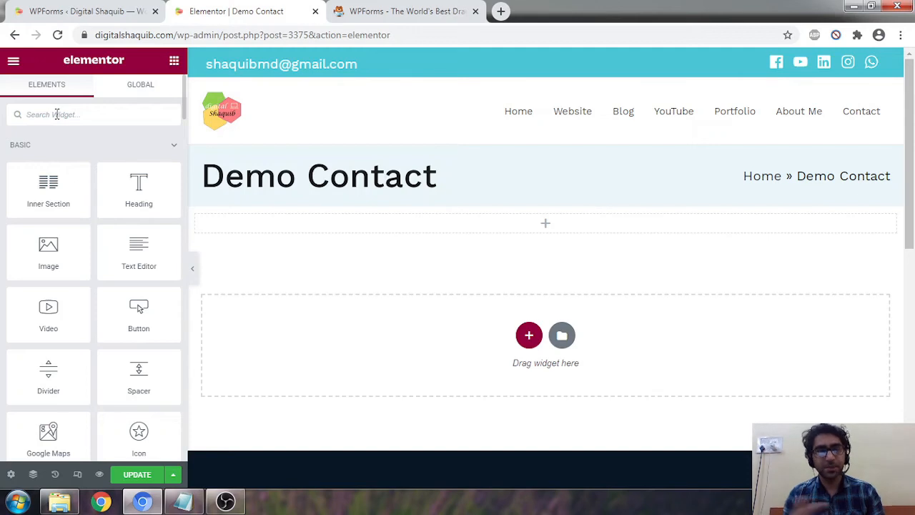
Find the Shortcode widget and add it to the empty section below the Demo Contact heading
click(57, 114)
text(short)
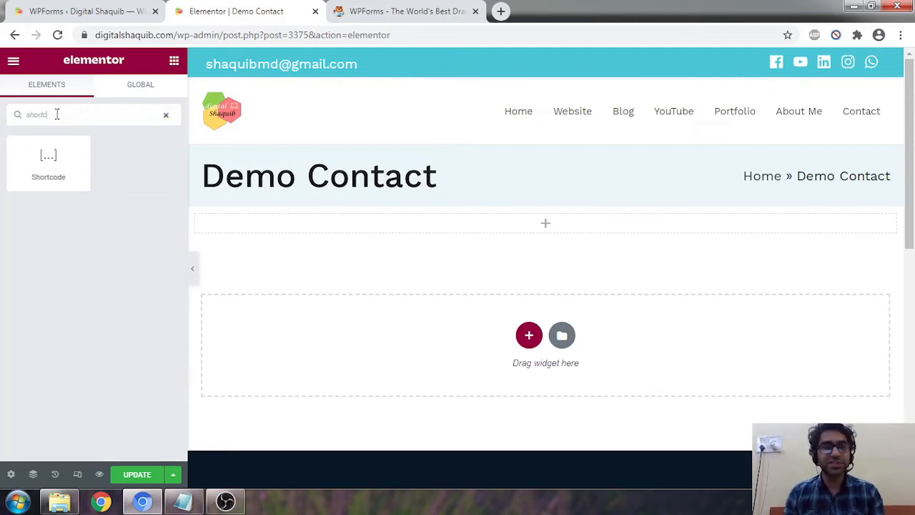
text(c)
drag(50, 156, 304, 230)
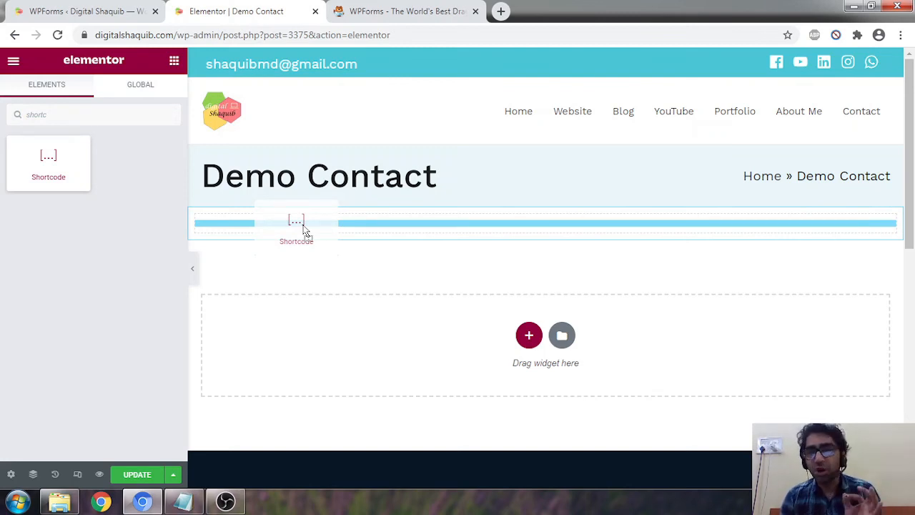
drag(303, 230, 305, 233)
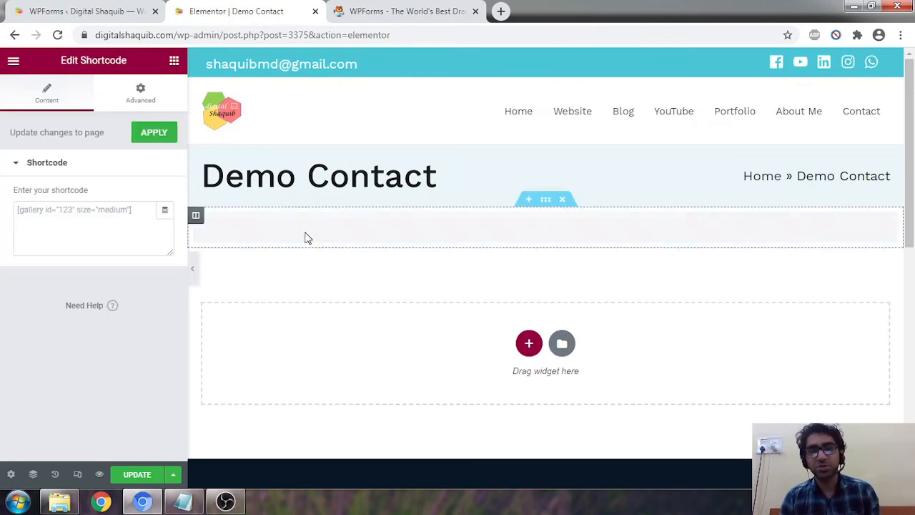
Copy the Contact form's shortcode [wpforms id="3385"] from the WPForms overview into the Shortcode widget and apply it
click(49, 210)
click(136, 10)
click(734, 284)
key(ctrl+c)
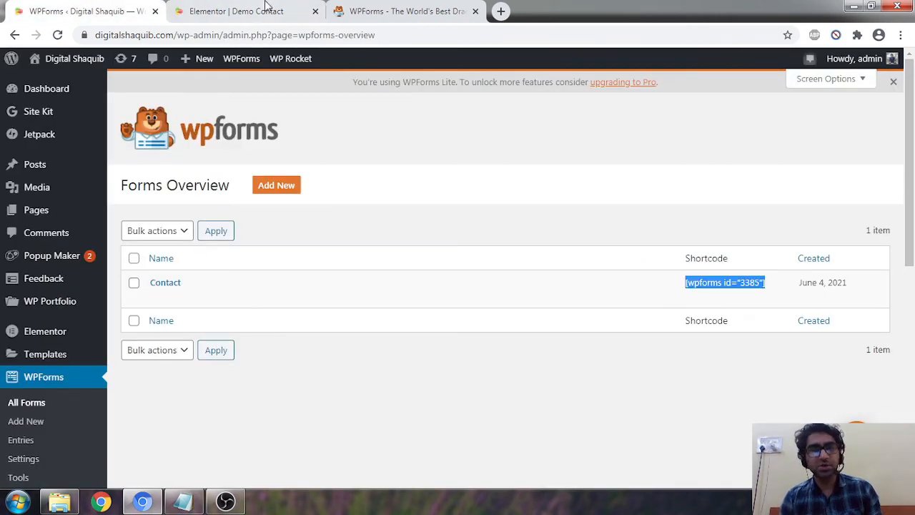
click(265, 11)
key(ctrl+v)
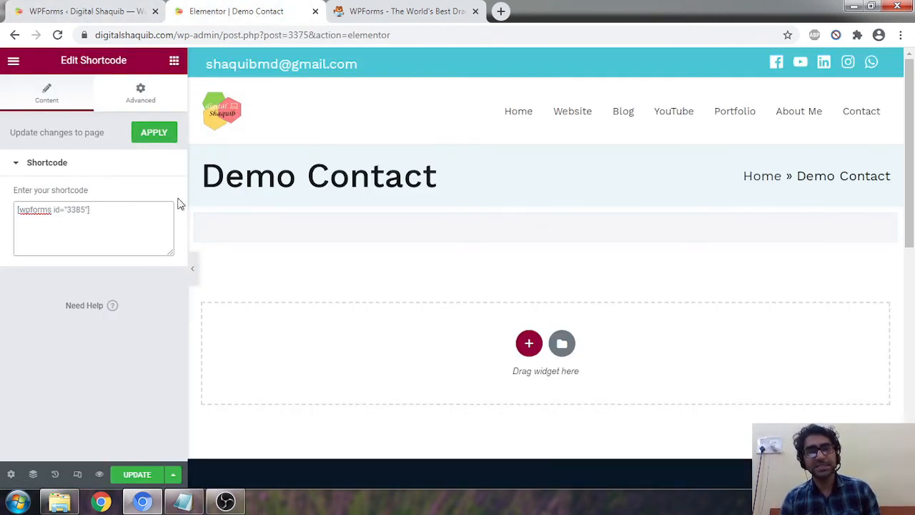
click(160, 136)
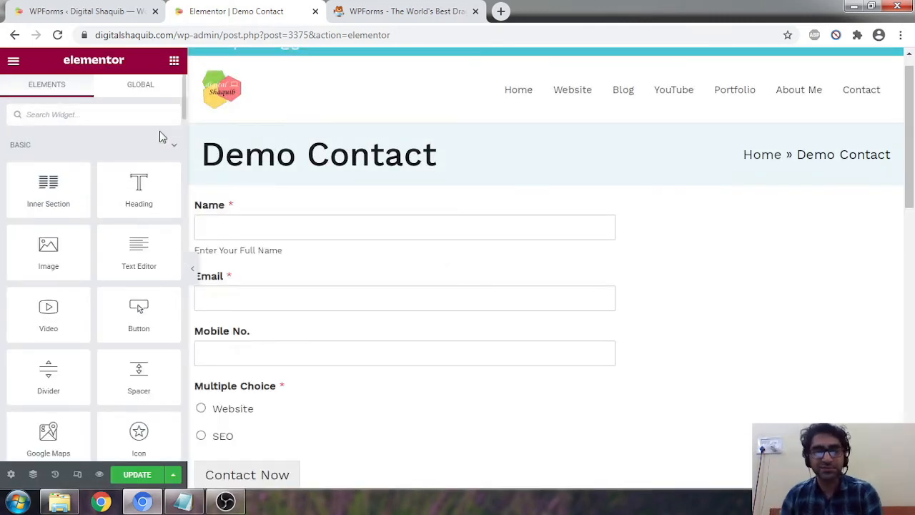
Check the embedded form, update the Demo Contact page, and open its live version in a new tab
scroll(619, 244, down, 3)
scroll(231, 405, up, 2)
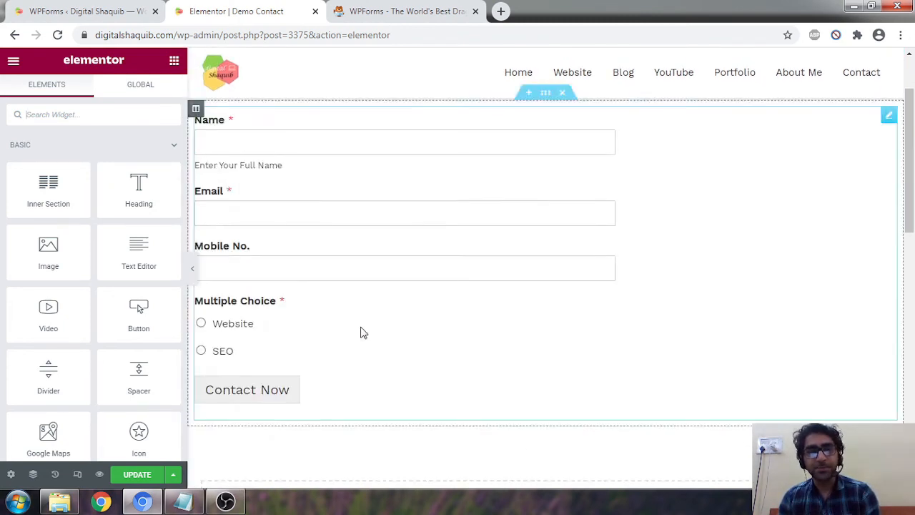
scroll(322, 294, up, 1)
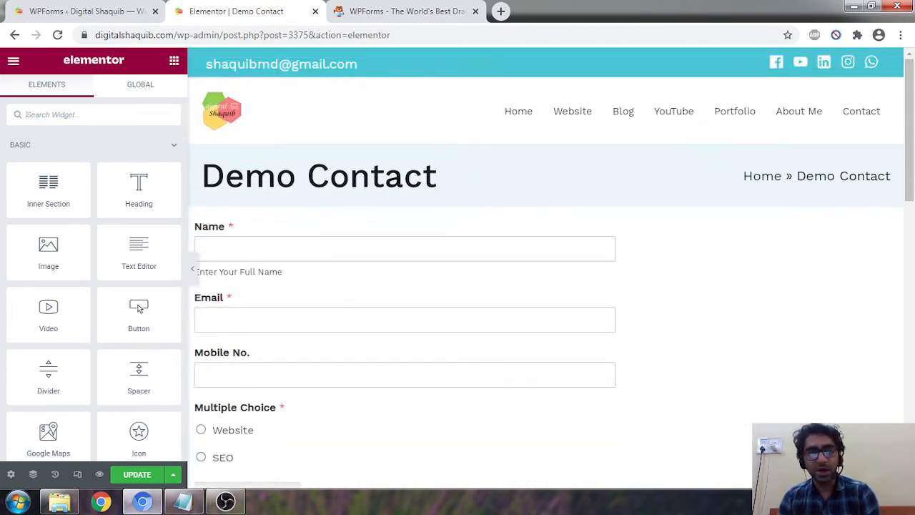
click(13, 64)
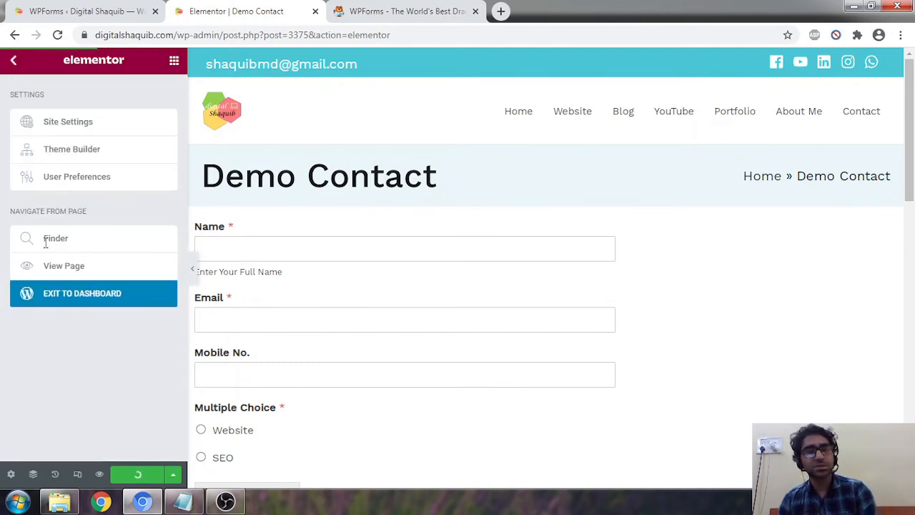
right_click(74, 267)
click(84, 269)
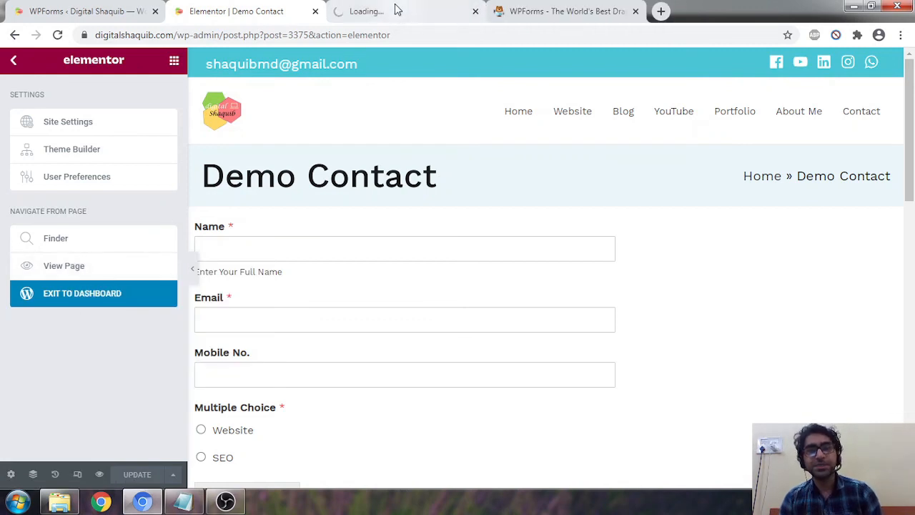
click(397, 10)
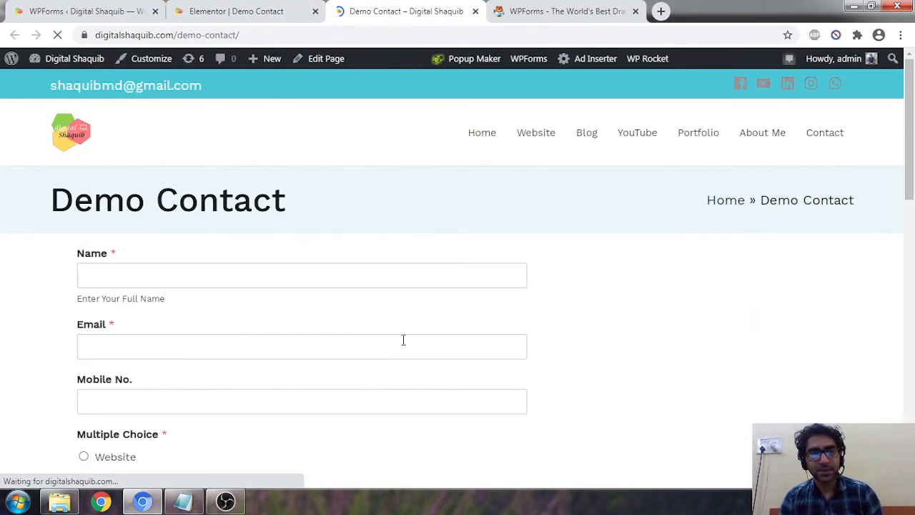
Look over the live contact form, try its Name, Email and Mobile No. fields, and select SEO under Multiple Choice
scroll(236, 306, down, 2)
scroll(186, 369, up, 2)
scroll(100, 325, down, 3)
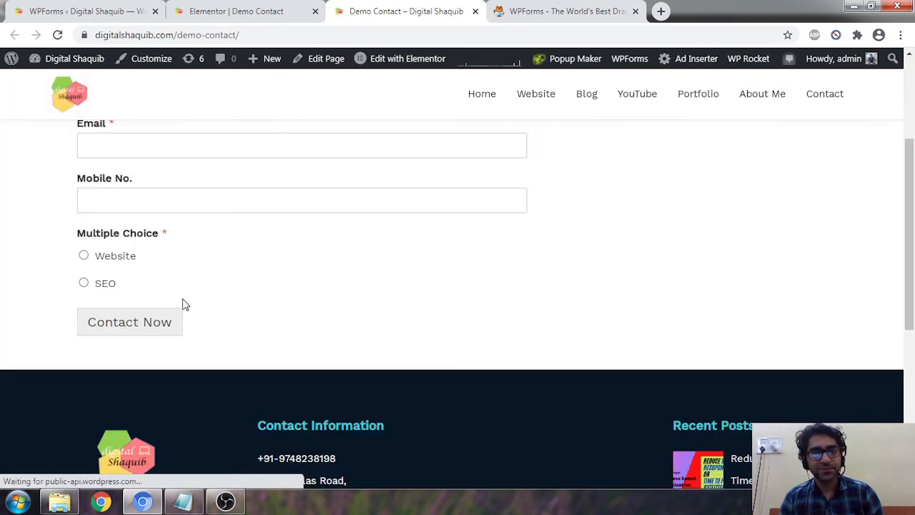
scroll(105, 326, up, 2)
scroll(108, 305, down, 1)
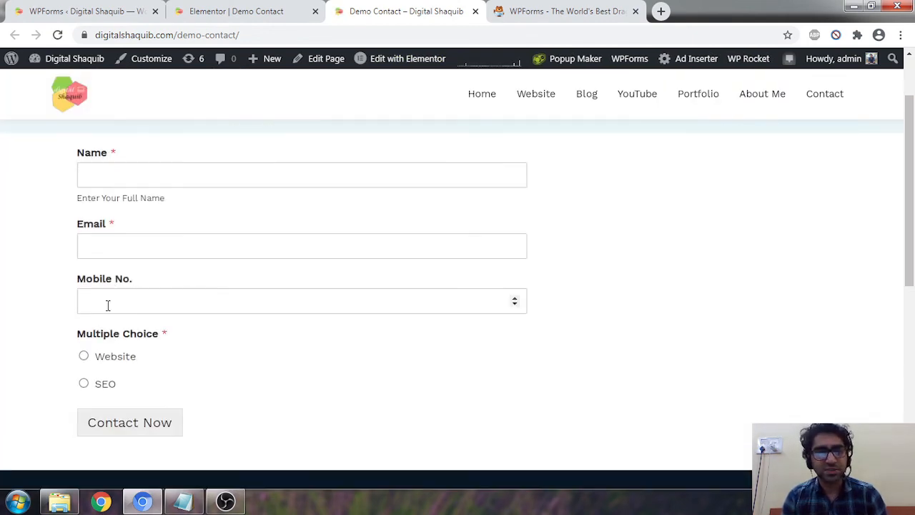
scroll(108, 305, down, 1)
click(98, 136)
click(102, 207)
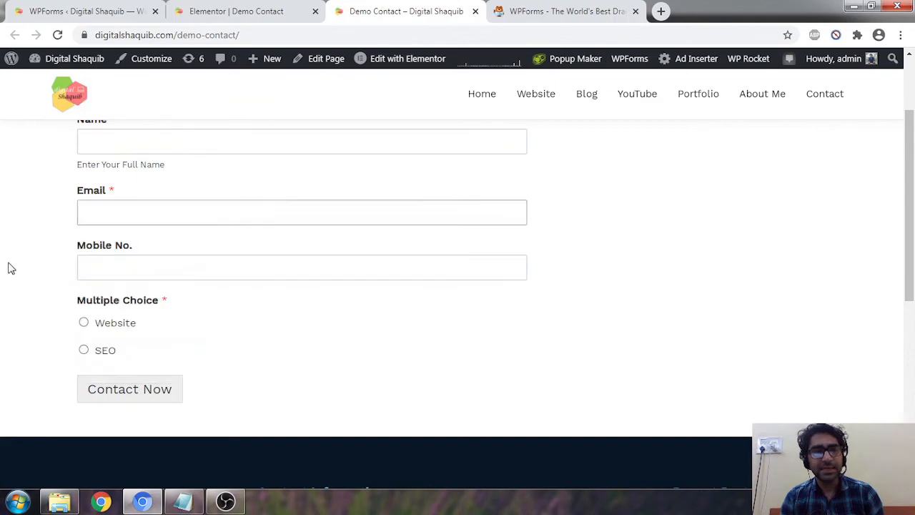
click(100, 264)
click(84, 323)
click(83, 349)
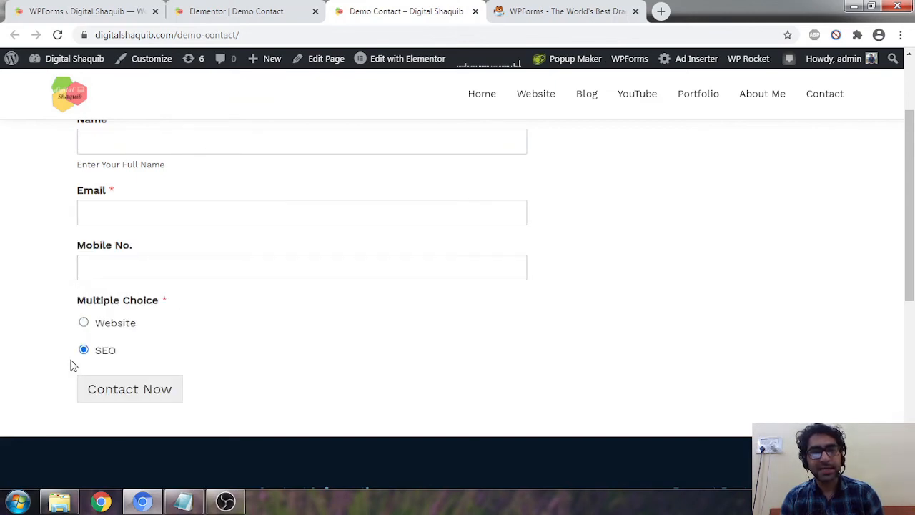